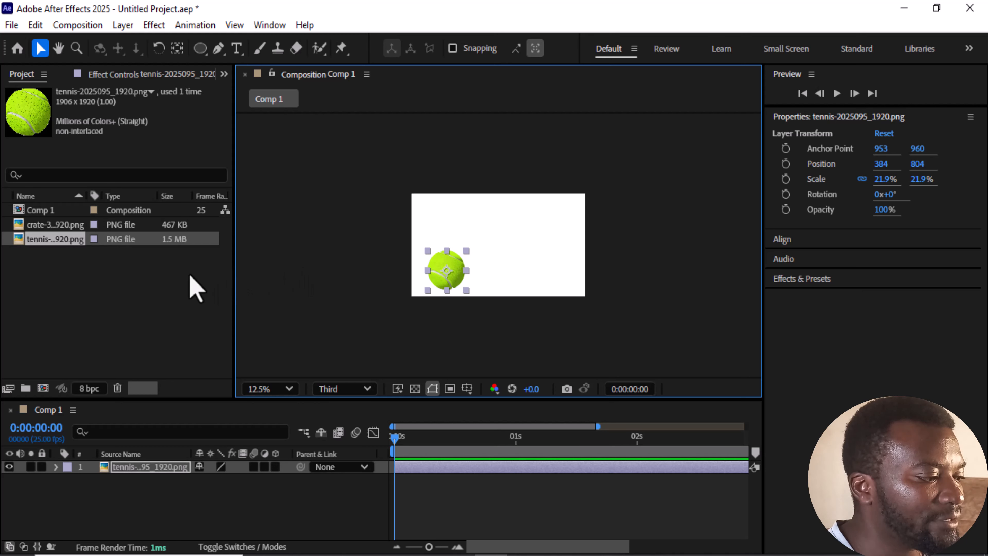
Add the crate image to Comp 1 beneath the tennis ball layer, scaled to 25% and positioned at about 1424, 700
click(55, 225)
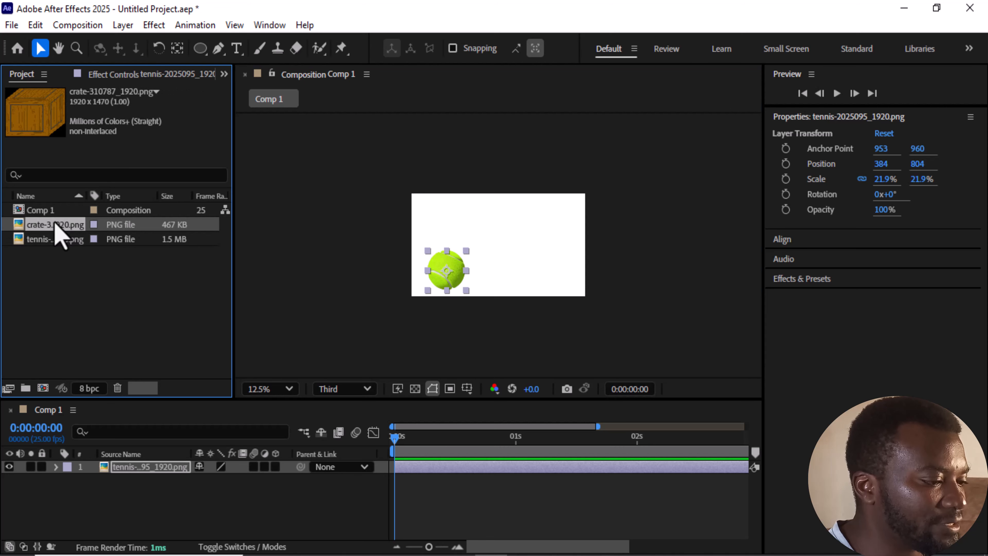
drag(58, 223, 87, 484)
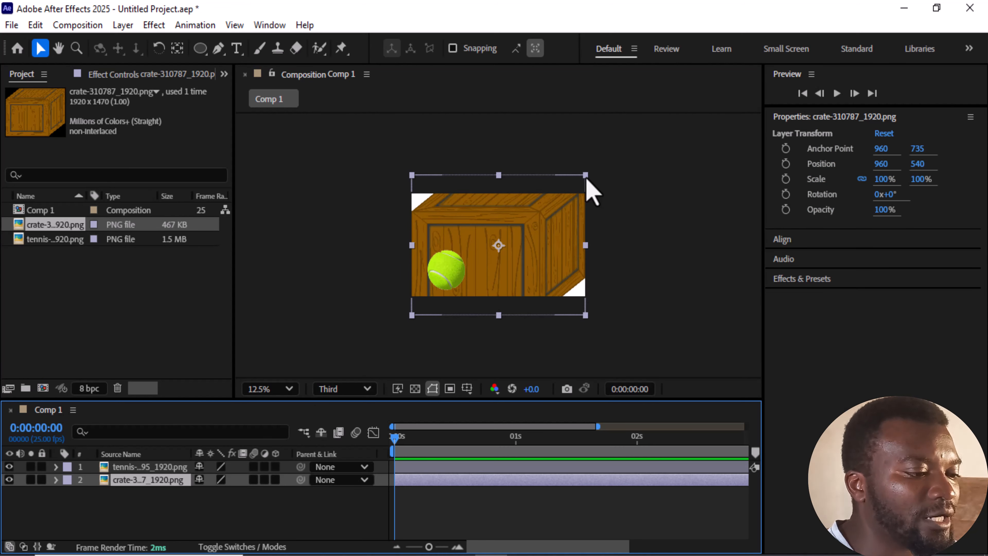
drag(586, 176, 541, 204)
key(ctrl+z)
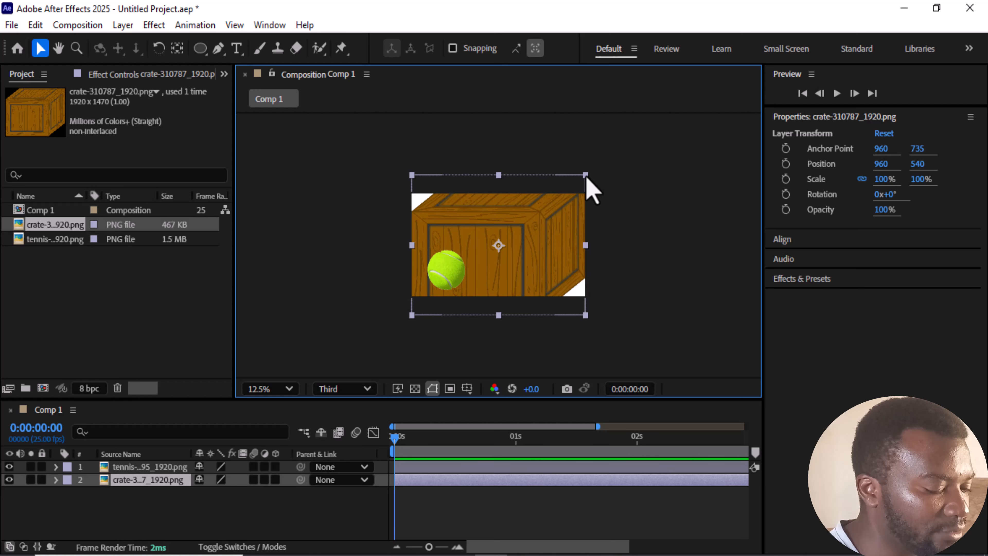
drag(585, 175, 542, 263)
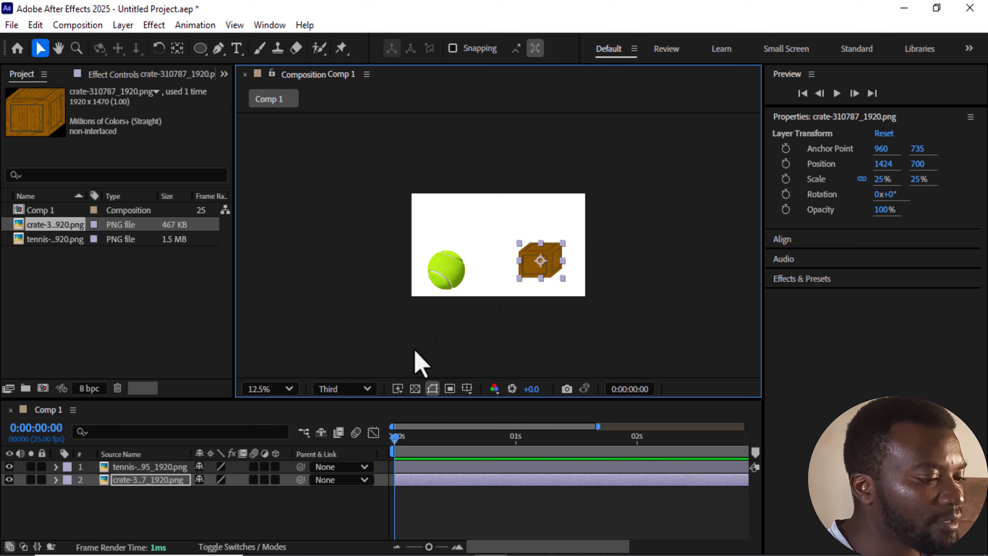
Examine the tennis ball layer's transform properties in the timeline, including Anchor Point, Position, Scale, Rotation and Opacity
click(114, 499)
click(177, 468)
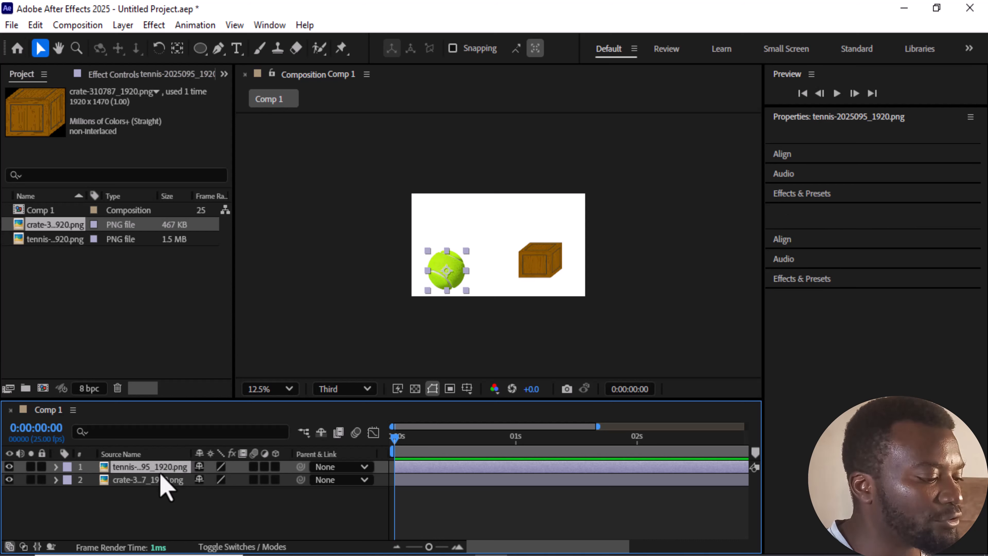
click(157, 480)
click(55, 466)
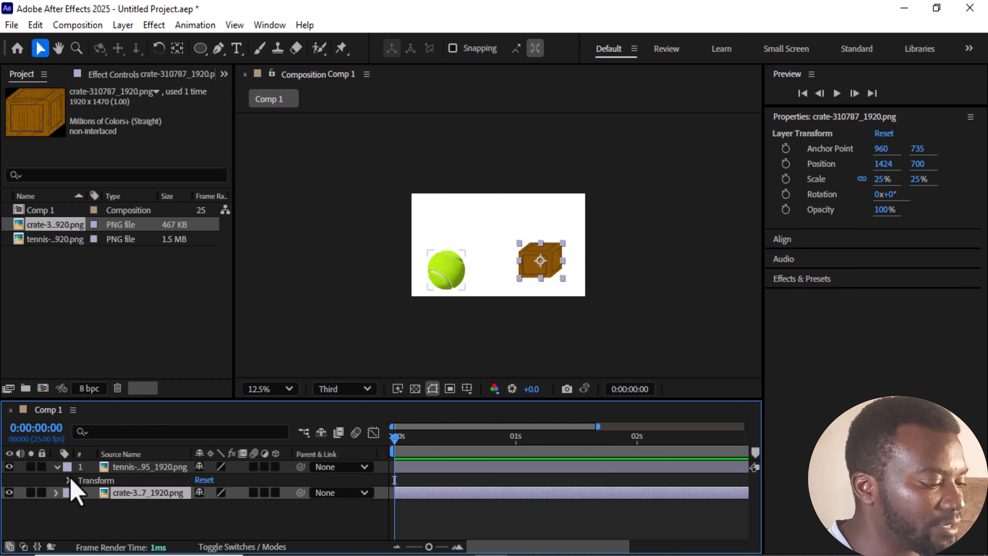
click(68, 480)
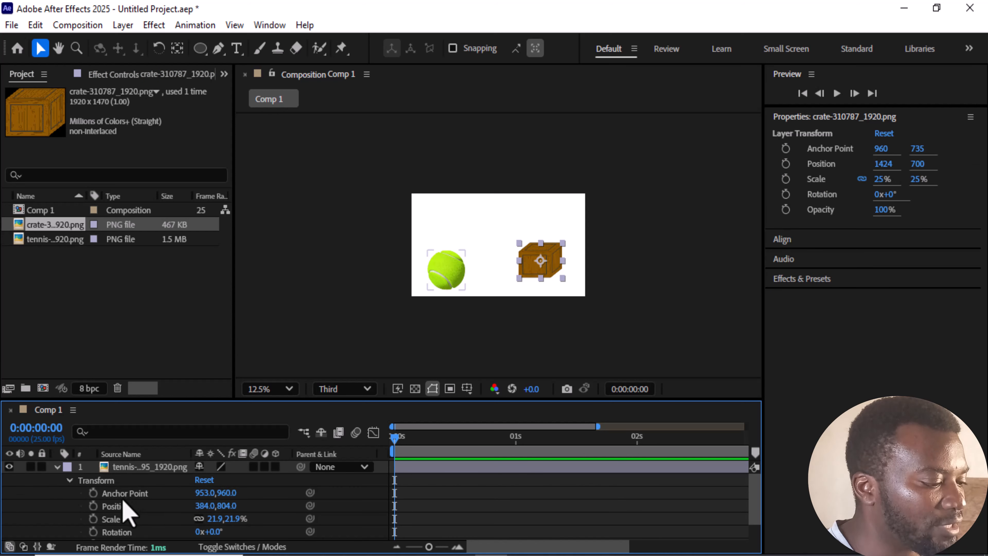
scroll(126, 512, down, 1)
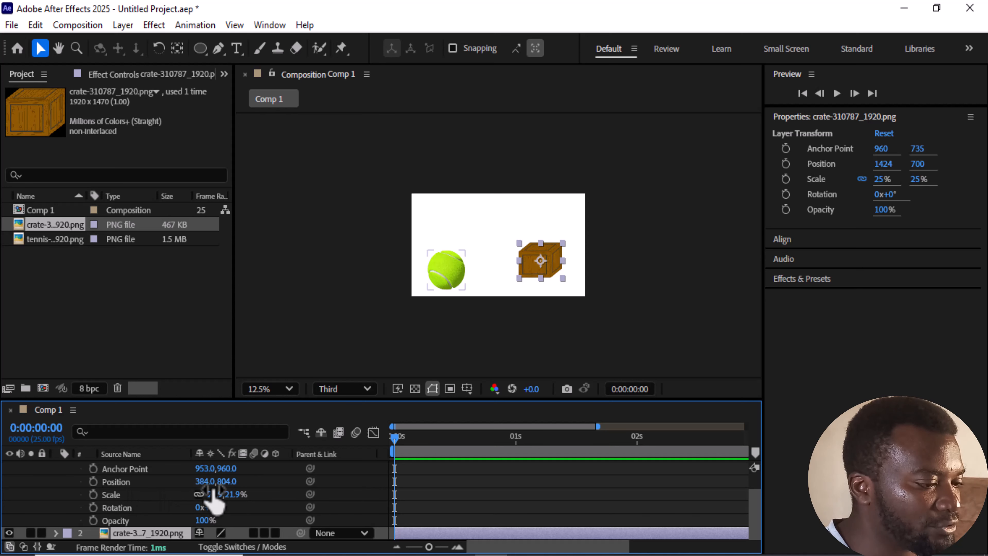
scroll(81, 484, up, 1)
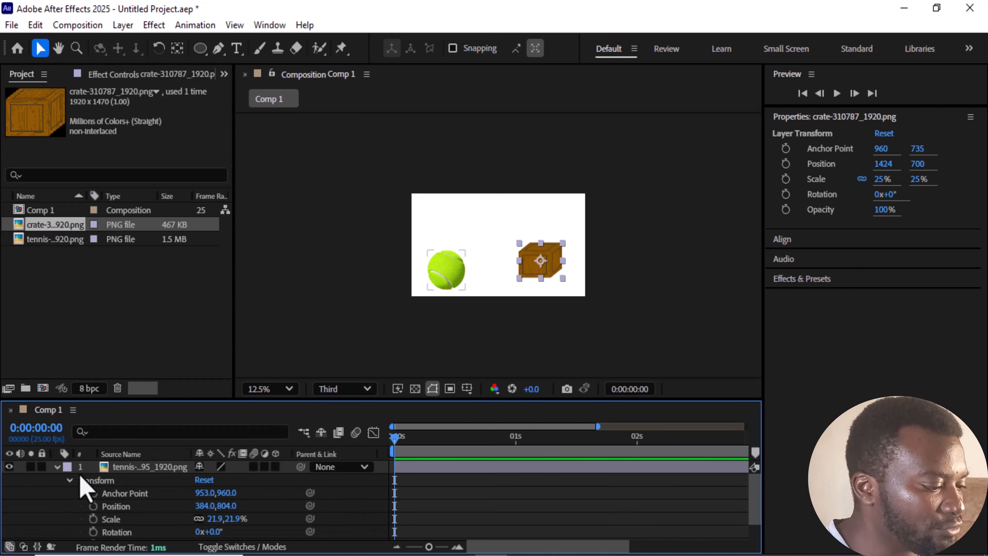
click(57, 467)
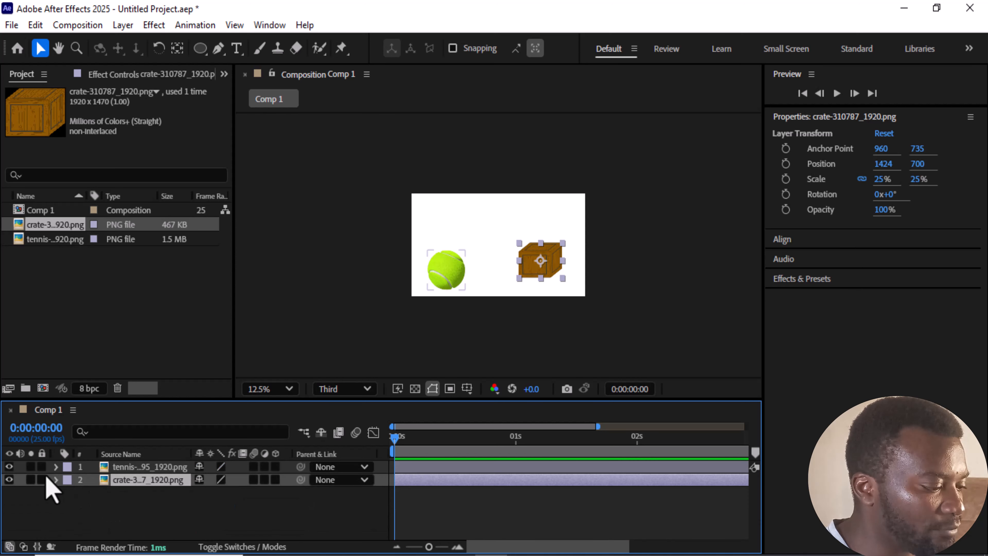
Solo the tennis ball layer and set its first Position keyframe at 0:00:00:00
click(32, 467)
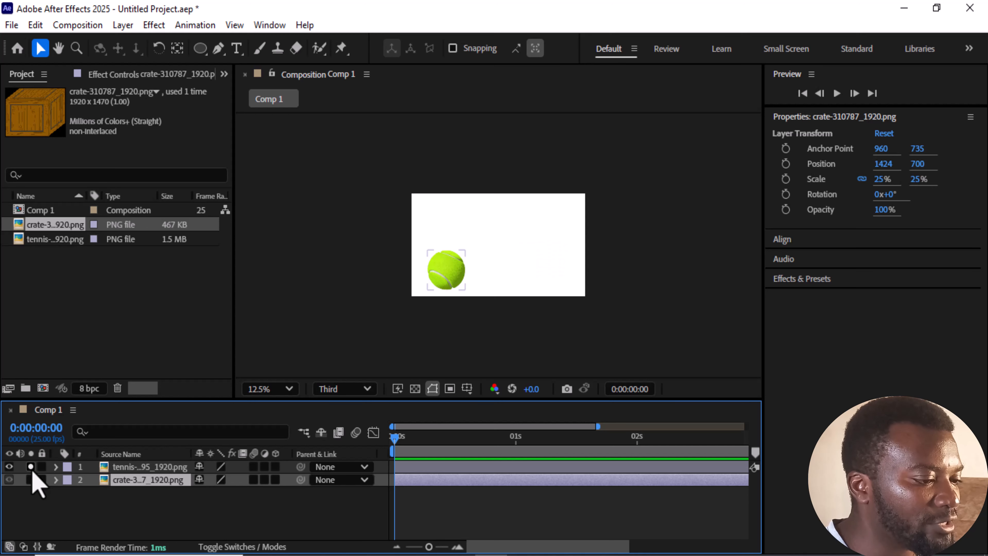
click(56, 467)
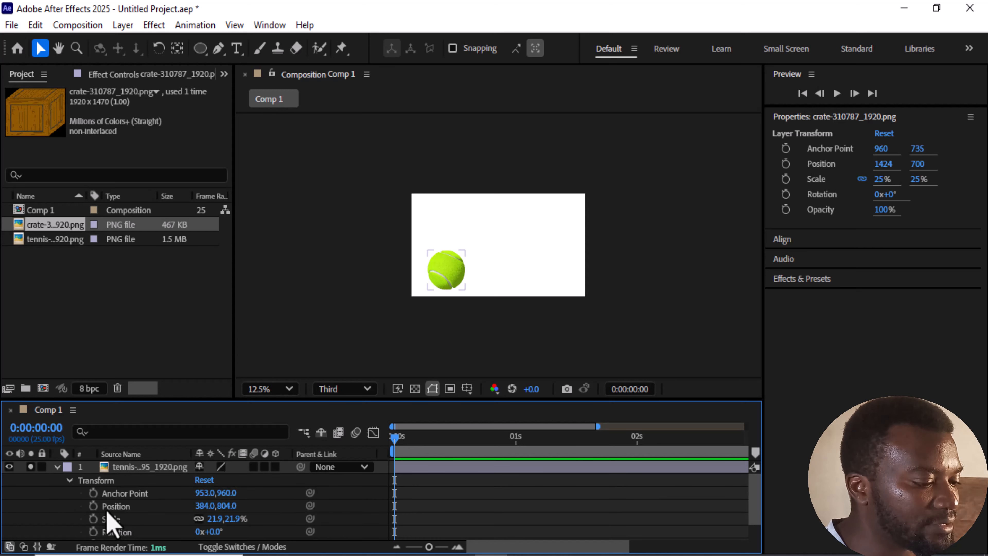
click(93, 505)
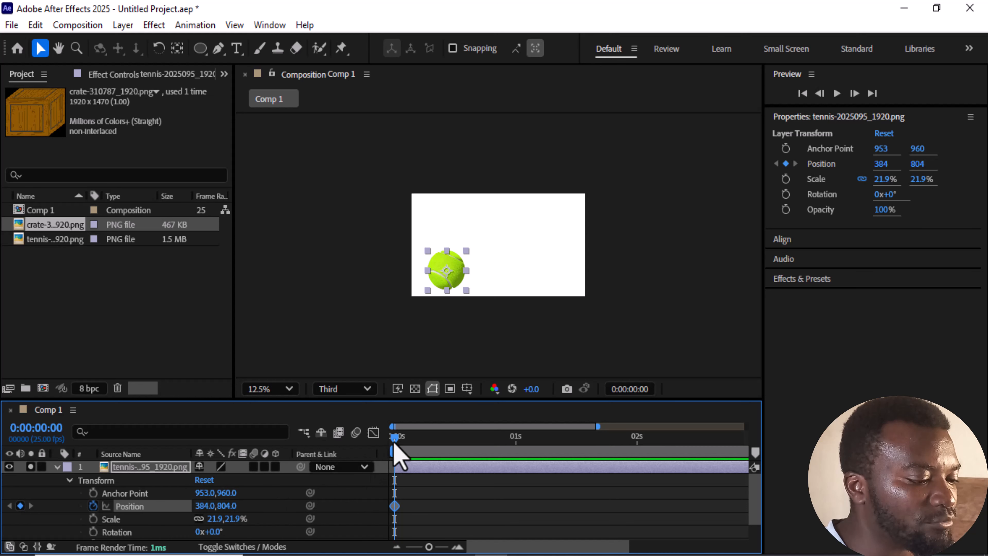
Keyframe the ball's Position at about 960, 140 at 0:00:00:15 and about 1560, 916 at 0:00:01:00
drag(393, 444, 468, 453)
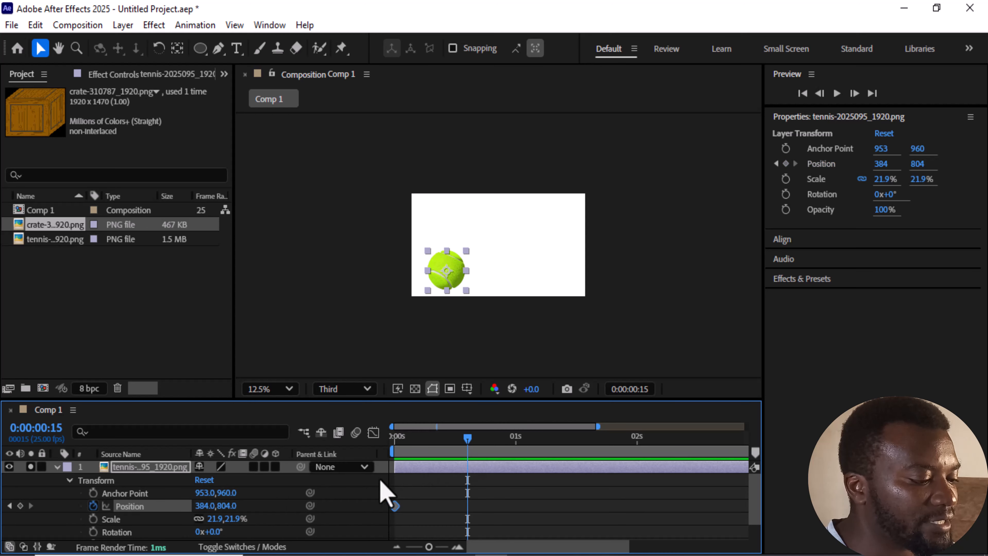
drag(448, 274, 500, 210)
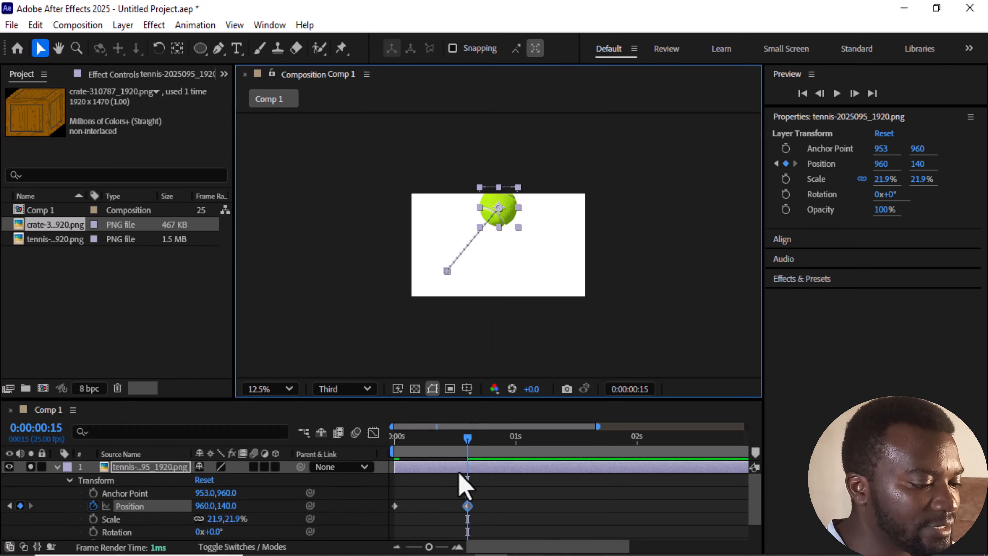
drag(467, 439, 511, 439)
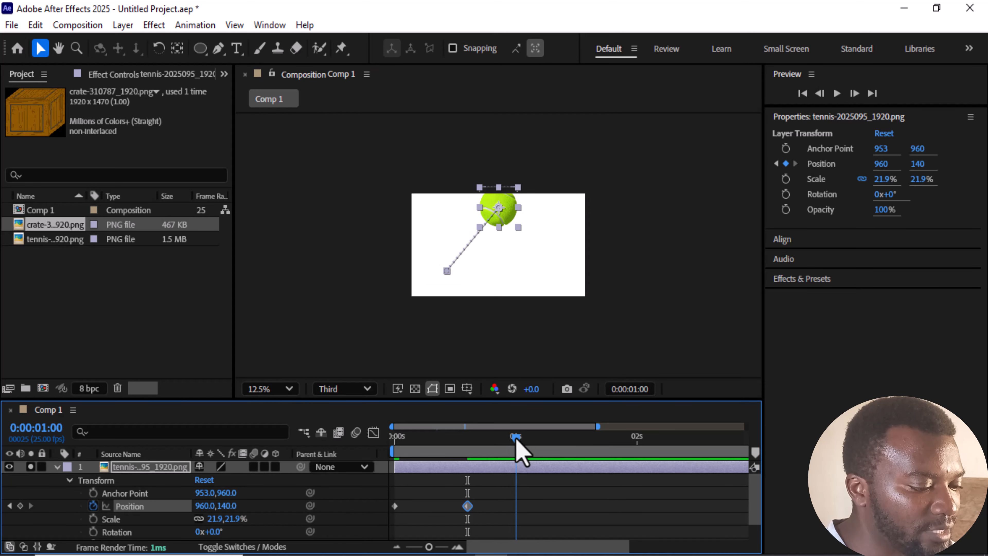
drag(512, 220, 558, 279)
Preview the ball's position animation from the start of the composition and return to the first frame
drag(513, 441, 379, 470)
key(space)
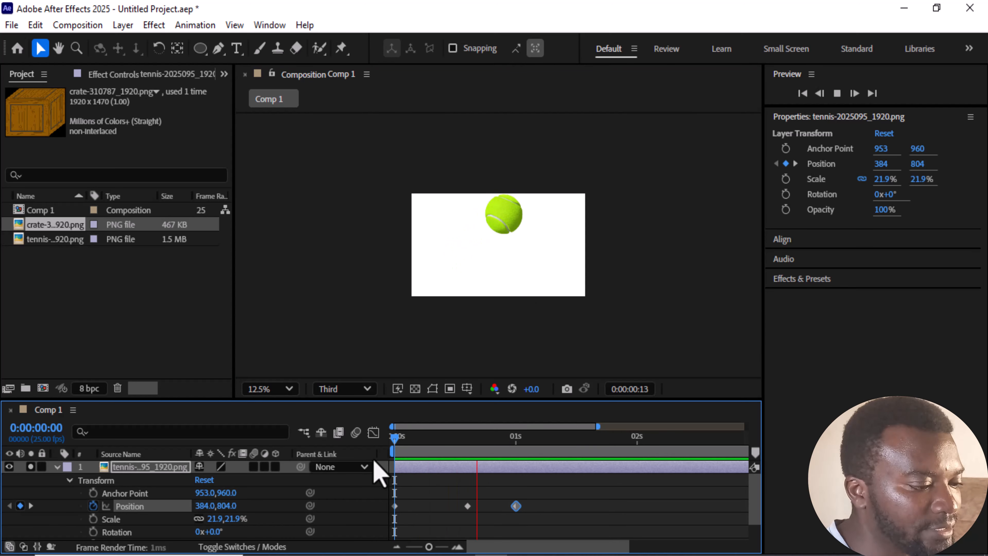
key(space)
key(period)
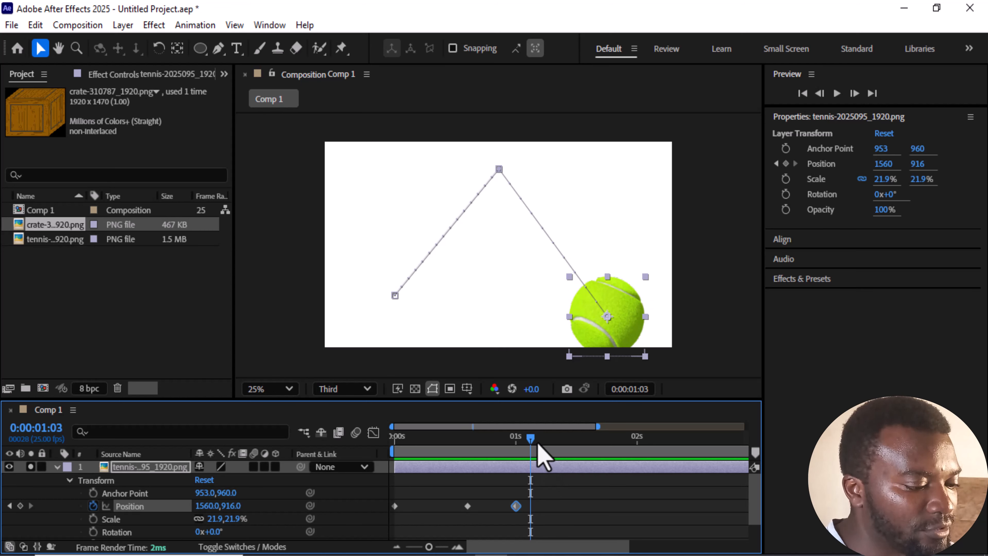
drag(542, 457, 330, 463)
key(space)
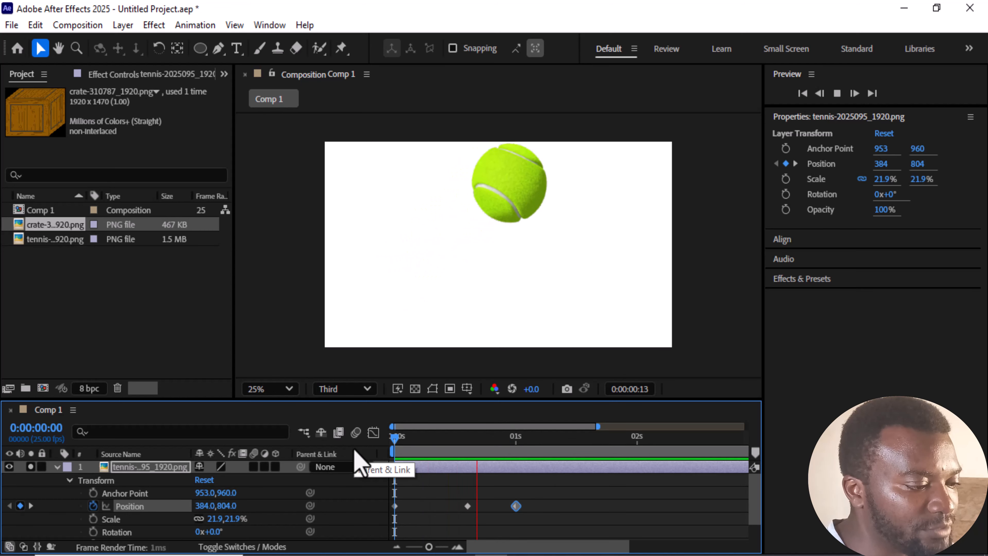
drag(507, 459, 379, 476)
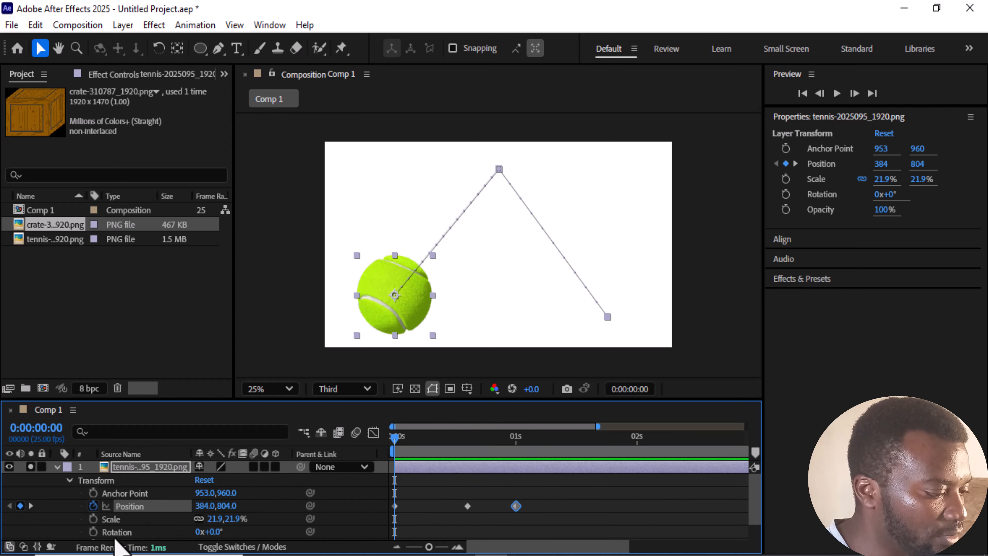
Keyframe the ball's Rotation at 0° at the start, about 89.7° at 0:00:00:15 and about 150.2° at 0:00:01:00
scroll(121, 534, down, 2)
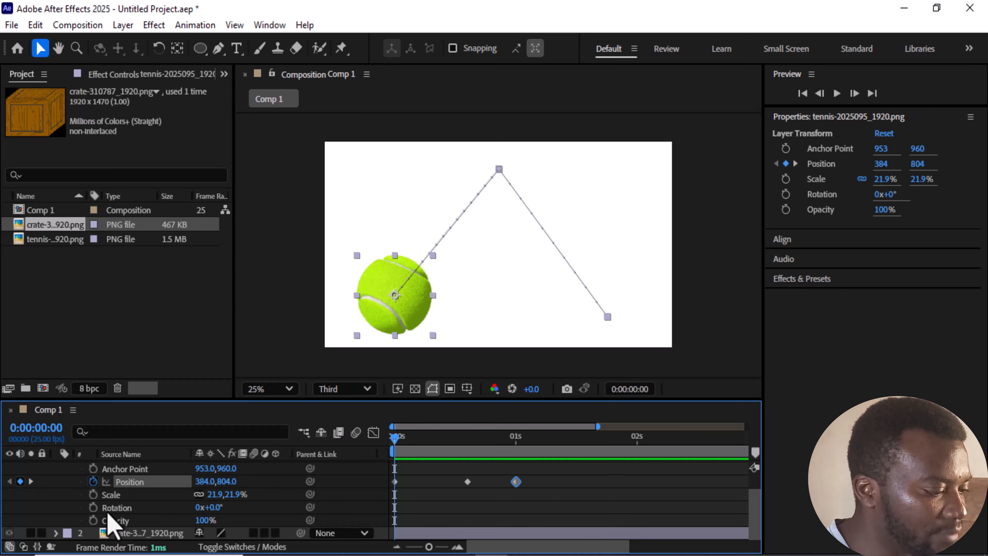
click(93, 508)
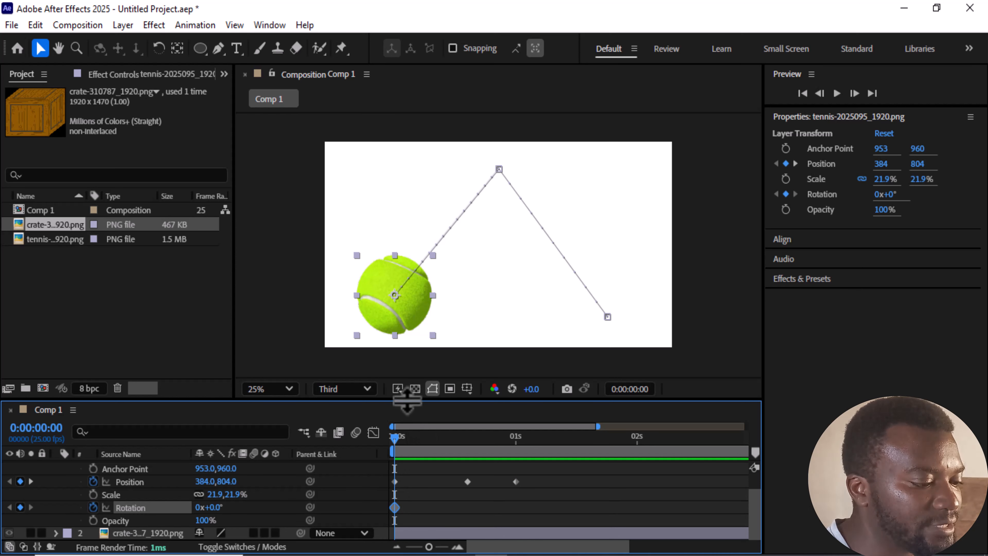
drag(415, 457, 468, 459)
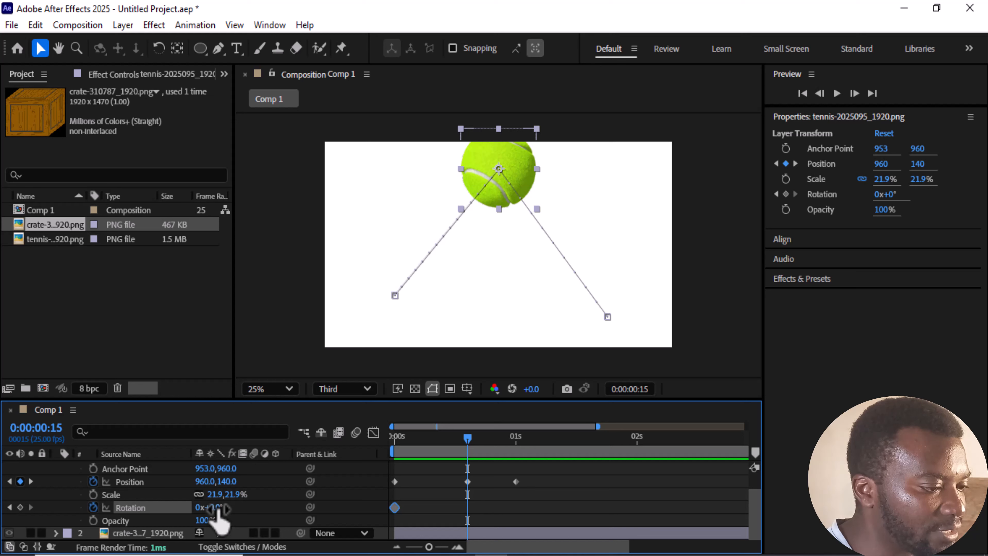
drag(217, 509, 232, 506)
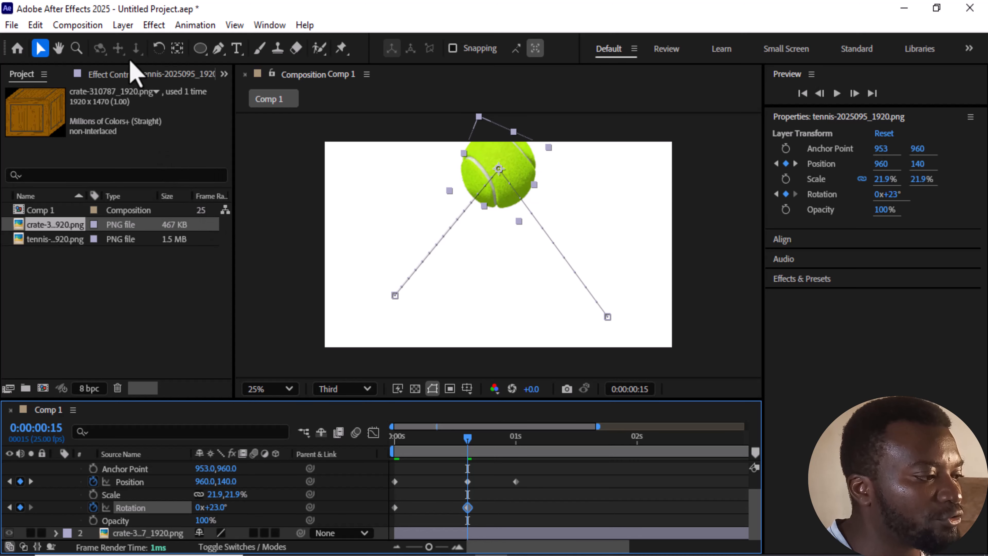
click(159, 48)
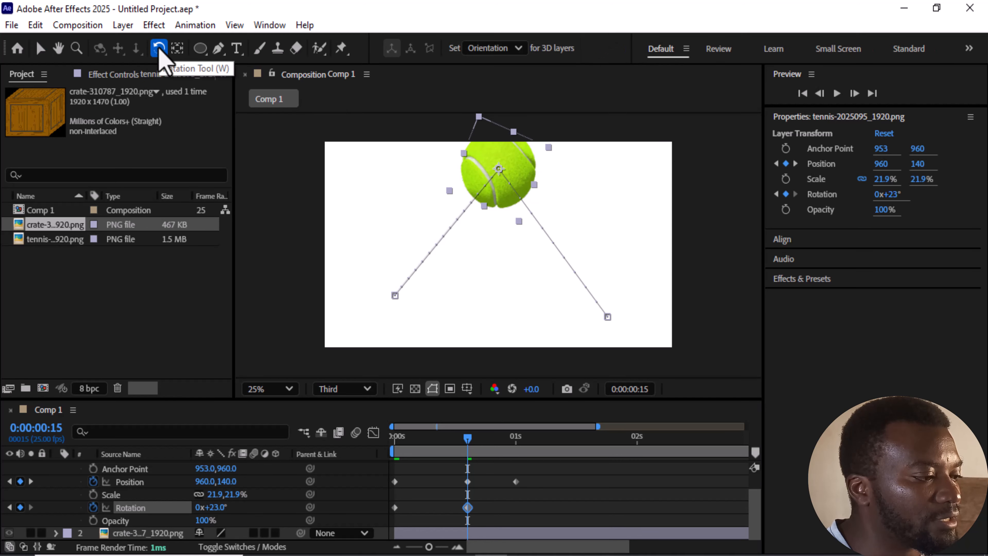
drag(503, 167, 544, 194)
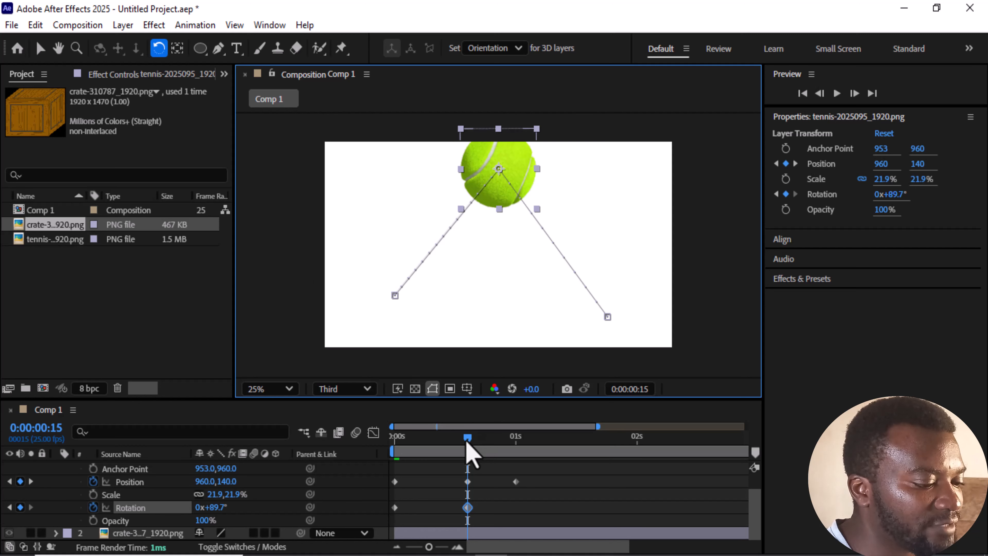
drag(467, 444, 517, 458)
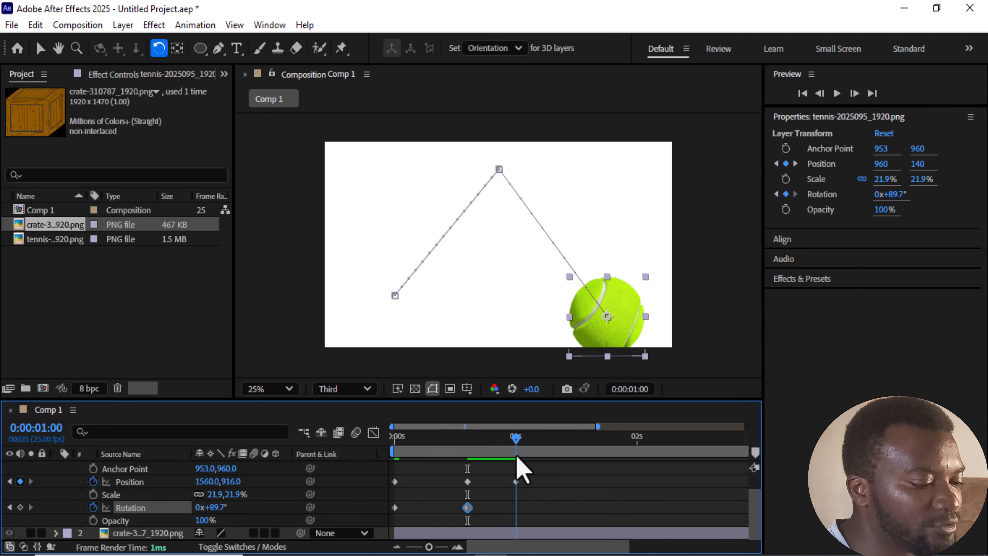
drag(624, 302, 639, 337)
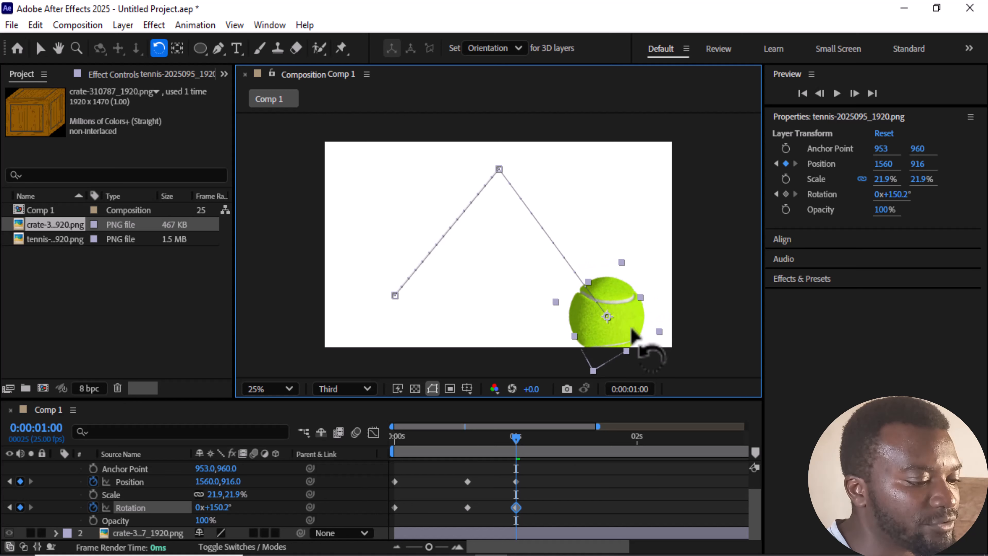
Play back the ball's combined position and rotation animation and return to the first frame
key(space)
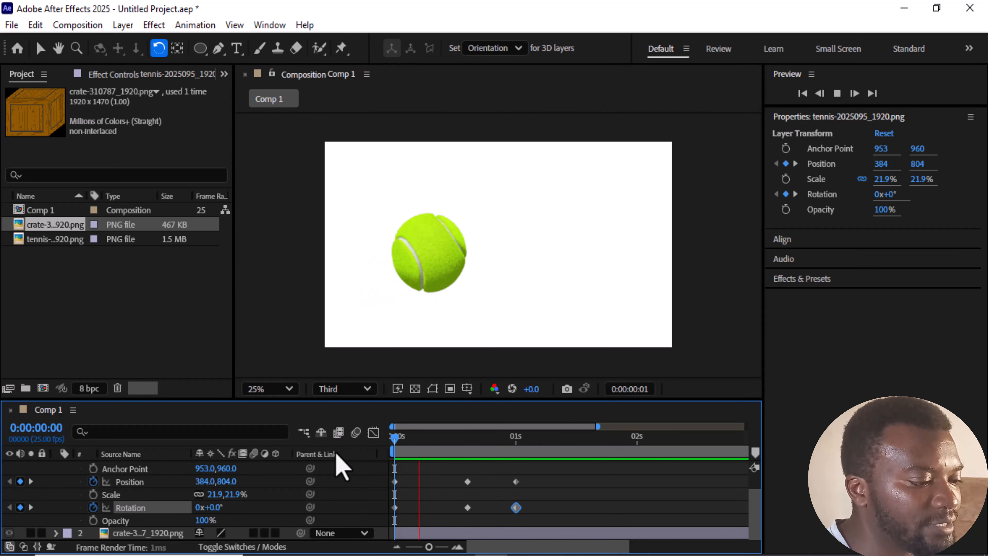
key(space)
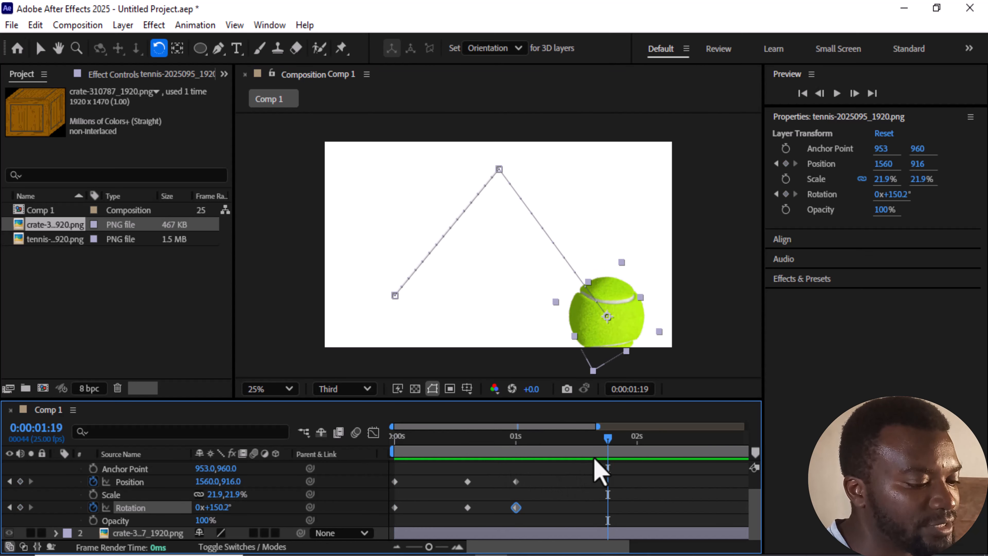
drag(609, 444, 368, 474)
key(space)
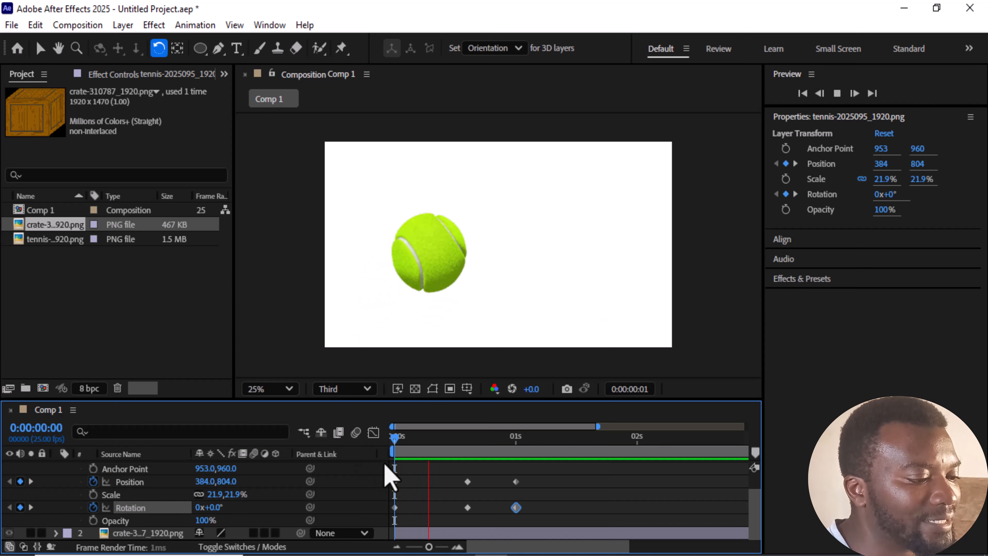
drag(540, 445, 356, 463)
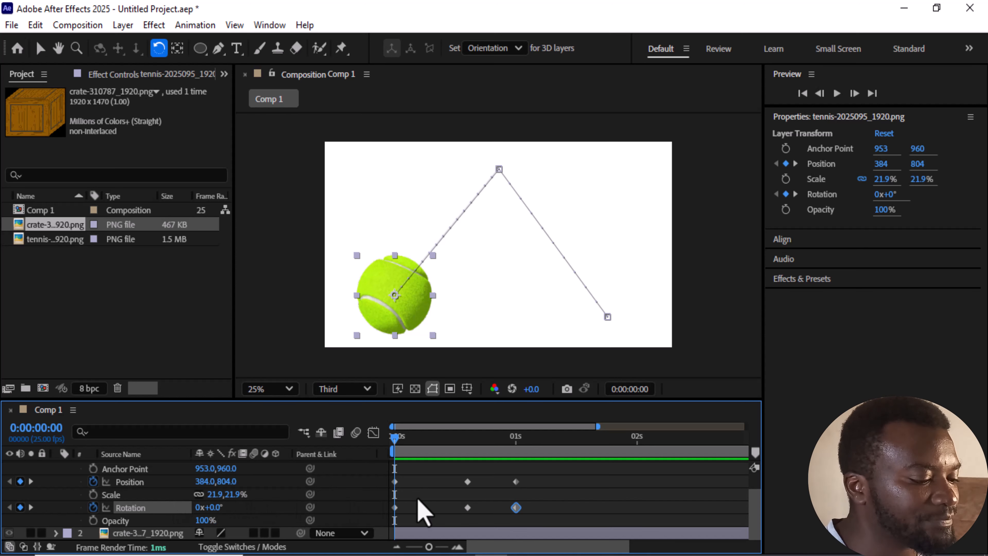
Set a Scale keyframe for the ball at the start and another at about 39.9% at 0:00:00:24
click(93, 494)
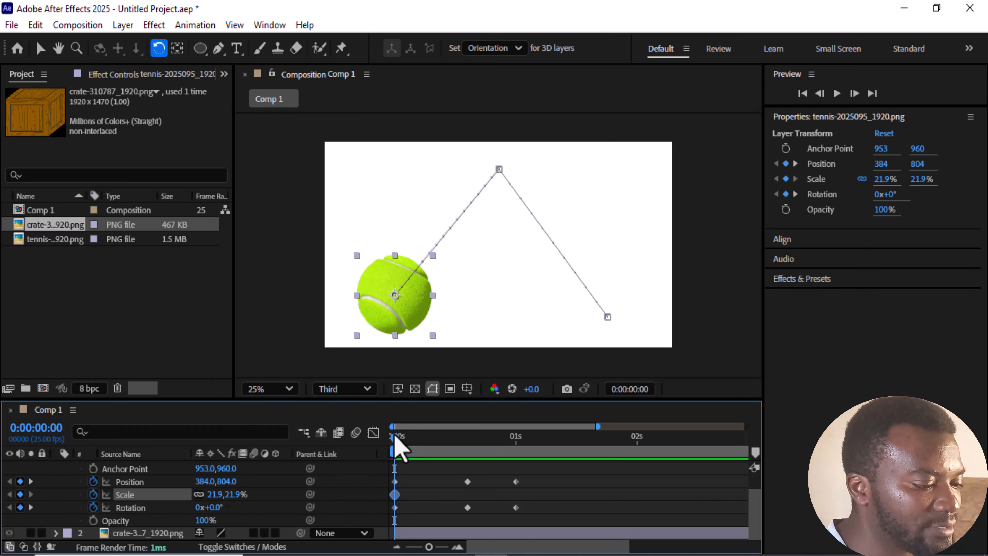
drag(395, 437, 511, 460)
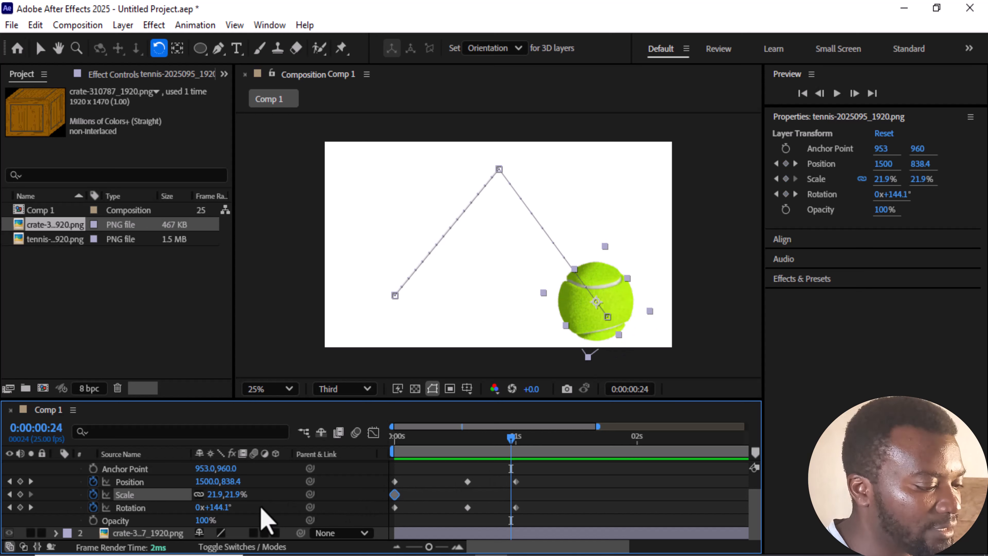
drag(216, 494, 230, 494)
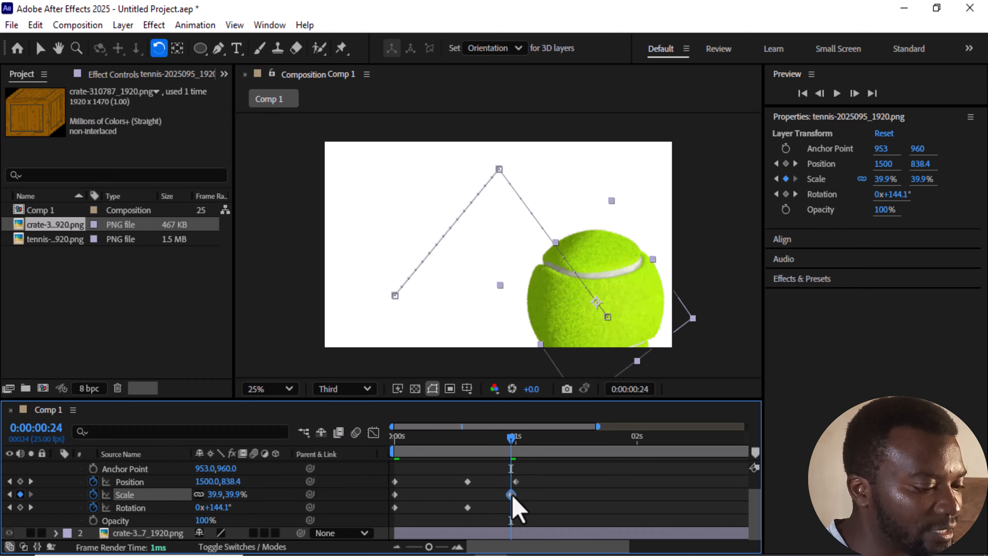
Move the ball's second Scale keyframe to 0:00:01:00, preview the animation from the start and return to the first frame
drag(514, 494, 518, 495)
drag(511, 441, 379, 456)
key(space)
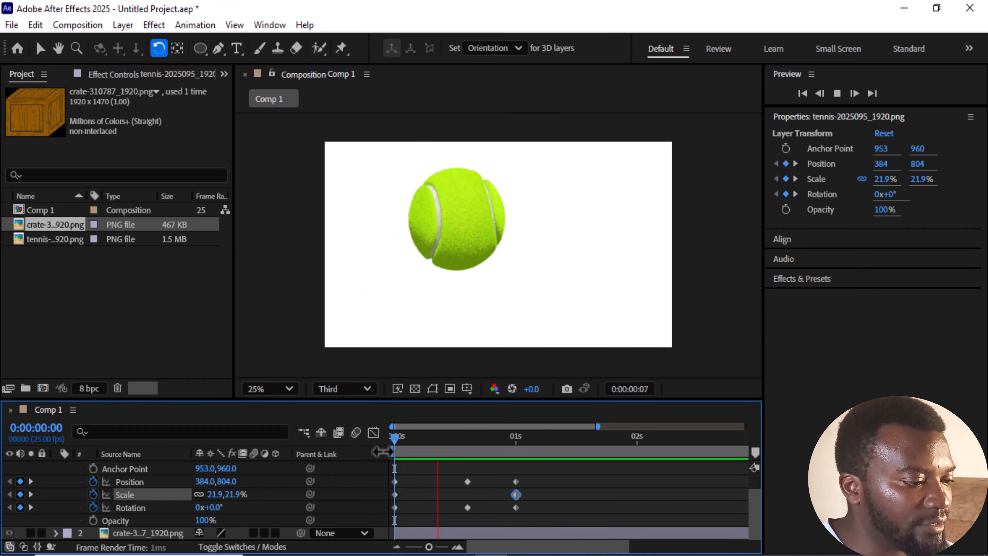
key(space)
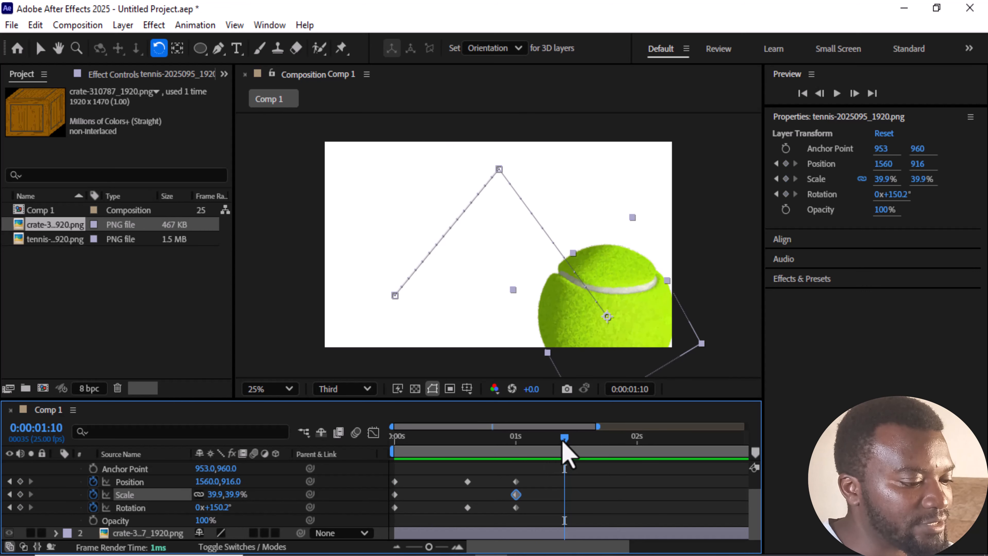
drag(565, 452, 393, 443)
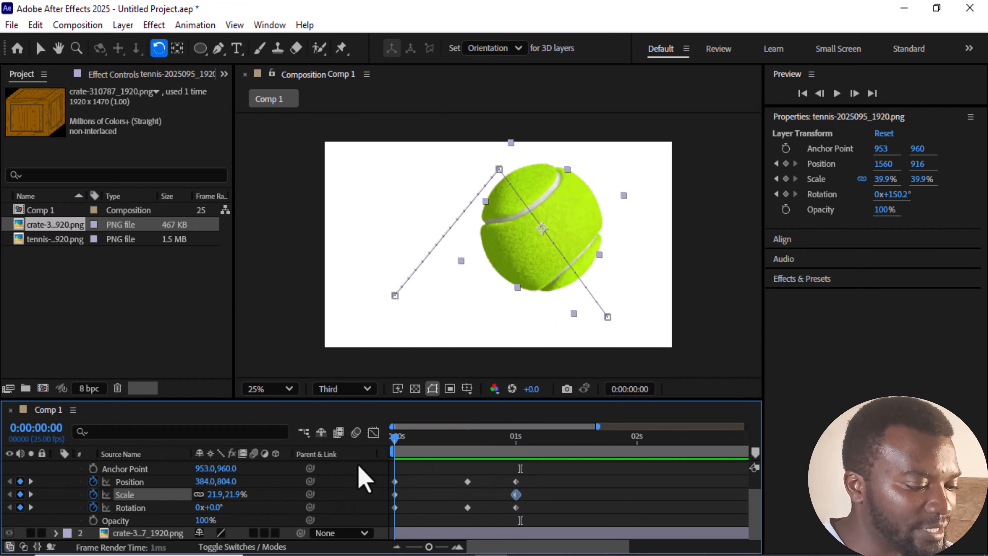
Keyframe the ball's Opacity at 100% at the start and about 33% at 0:00:00:24
click(93, 521)
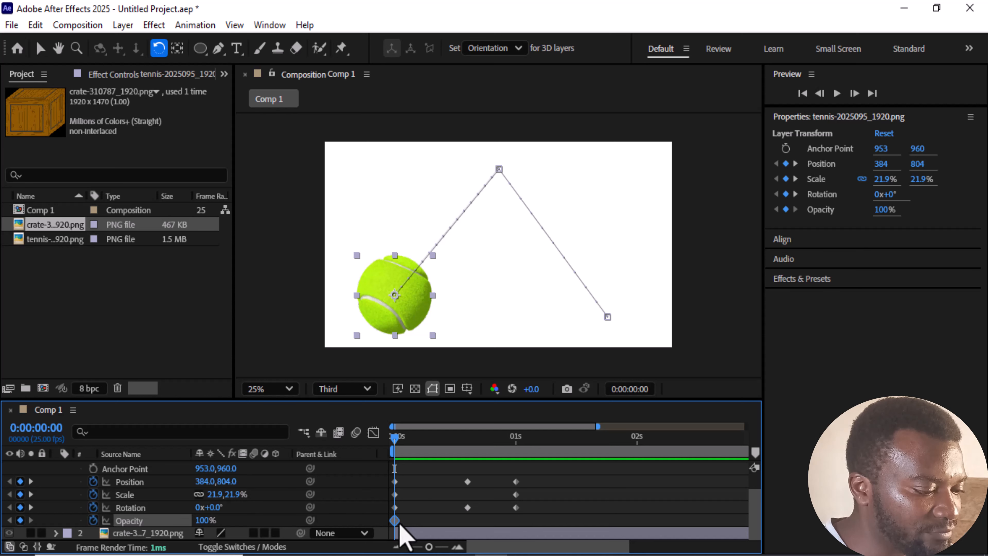
drag(395, 440, 513, 442)
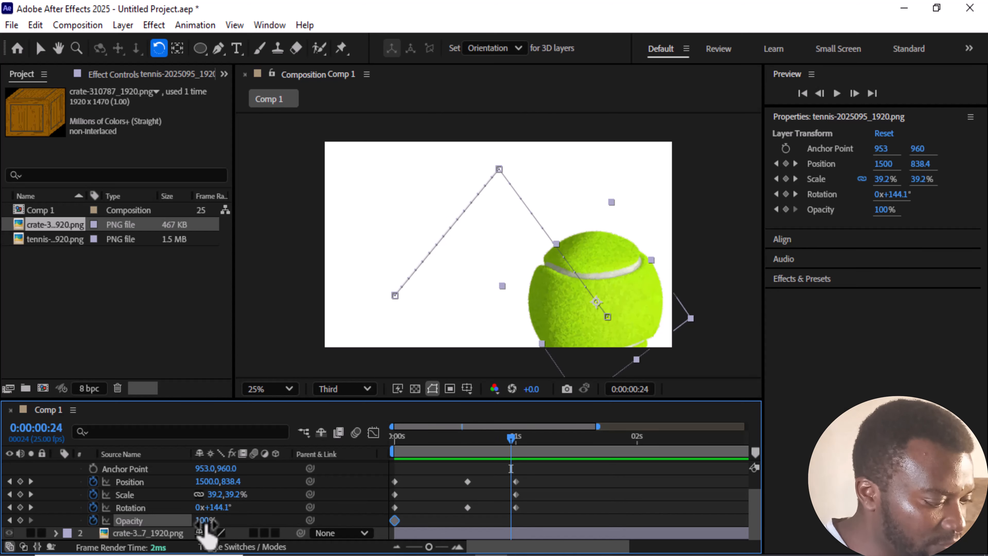
mouse_move(206, 522)
mouse_down()
mouse_move(224, 522)
mouse_move(194, 518)
mouse_move(212, 514)
mouse_up()
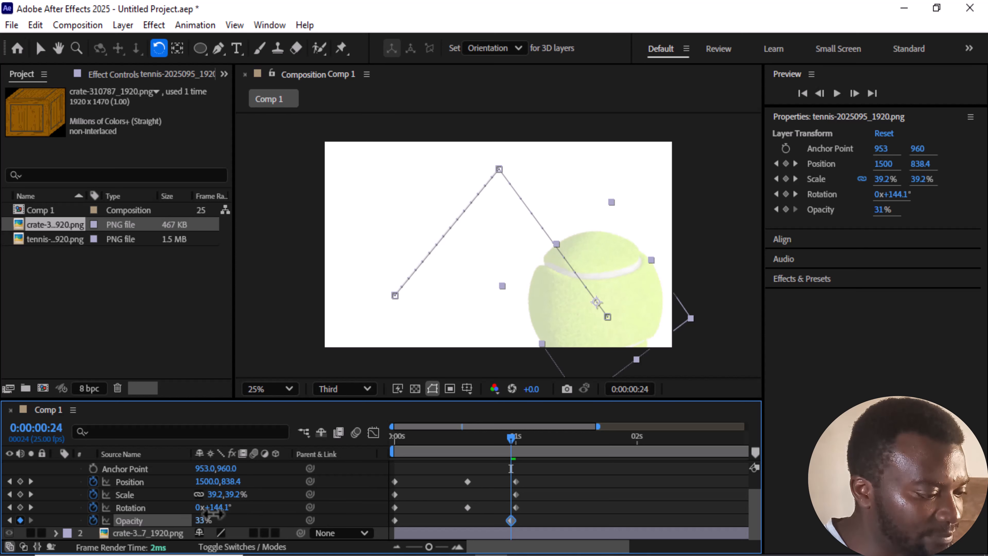
Play back the ball's fading animation from the start and return to the first frame
drag(511, 438, 359, 447)
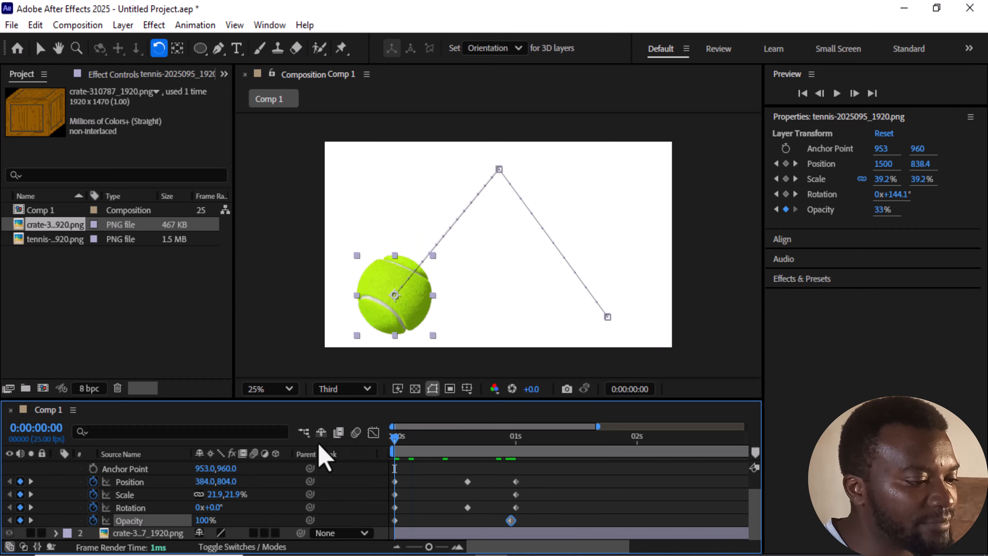
key(space)
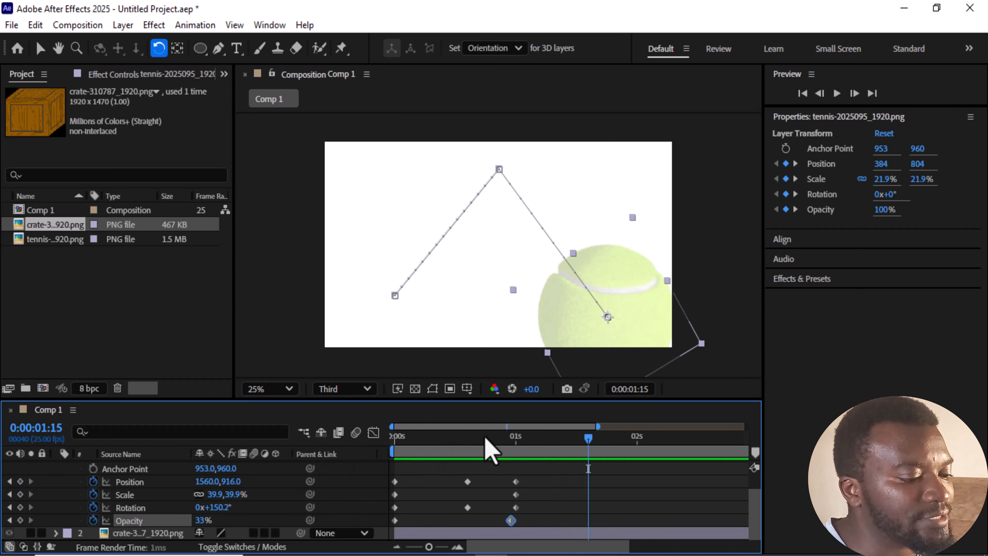
drag(587, 439, 368, 464)
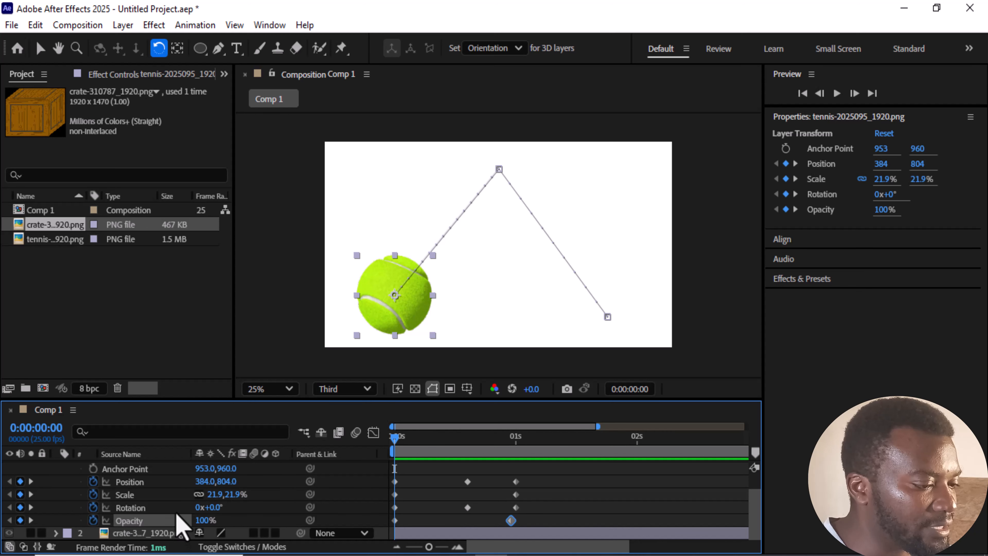
Collapse the tennis ball layer's properties and switch solo from the ball to the crate layer
scroll(86, 492, up, 1)
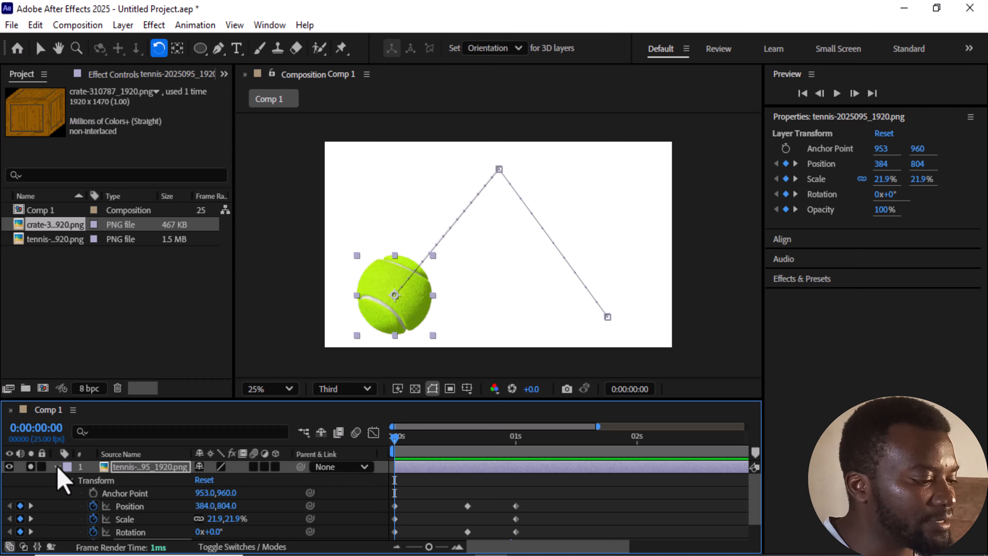
click(57, 466)
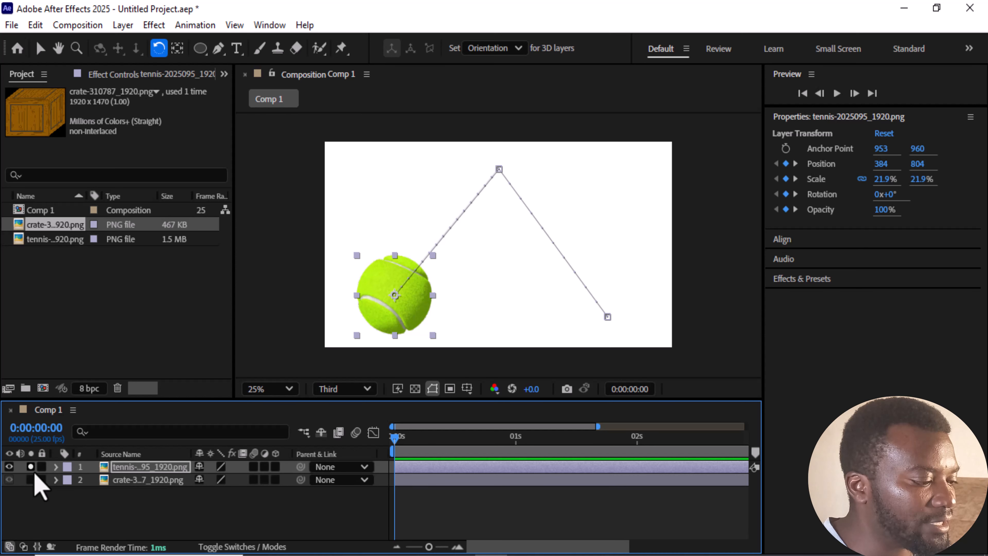
click(30, 479)
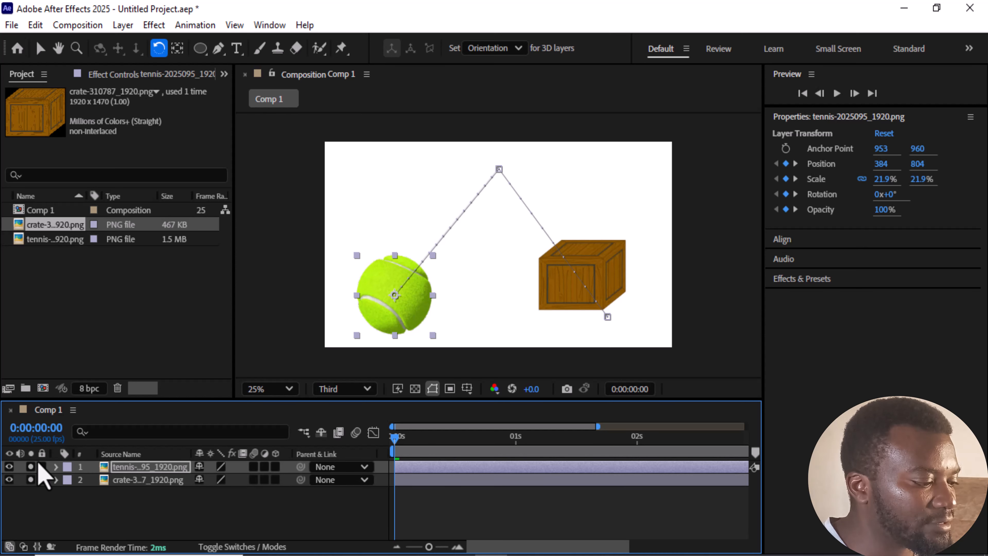
click(31, 466)
Use the Selection tool to move the crate to about 1492, 792 in the composition
click(597, 309)
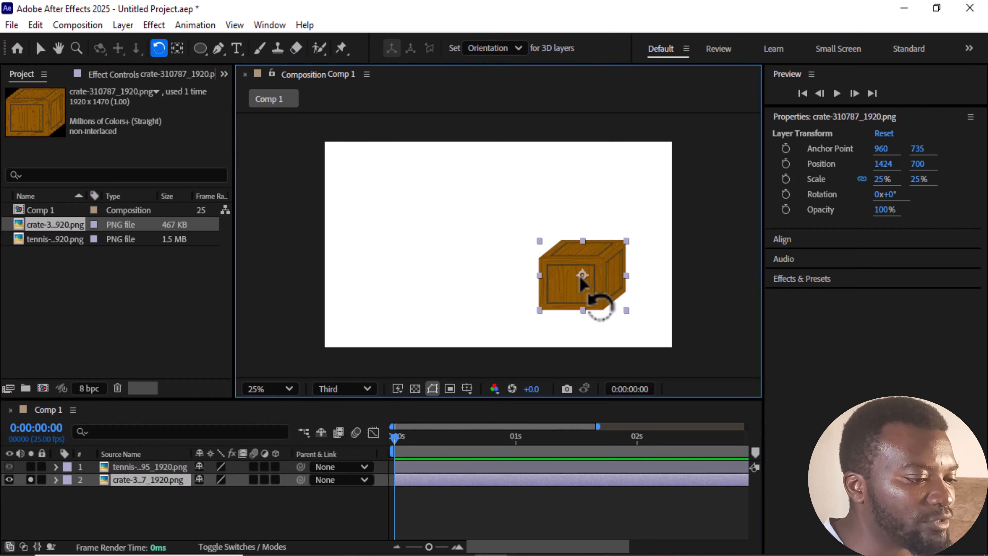
click(39, 47)
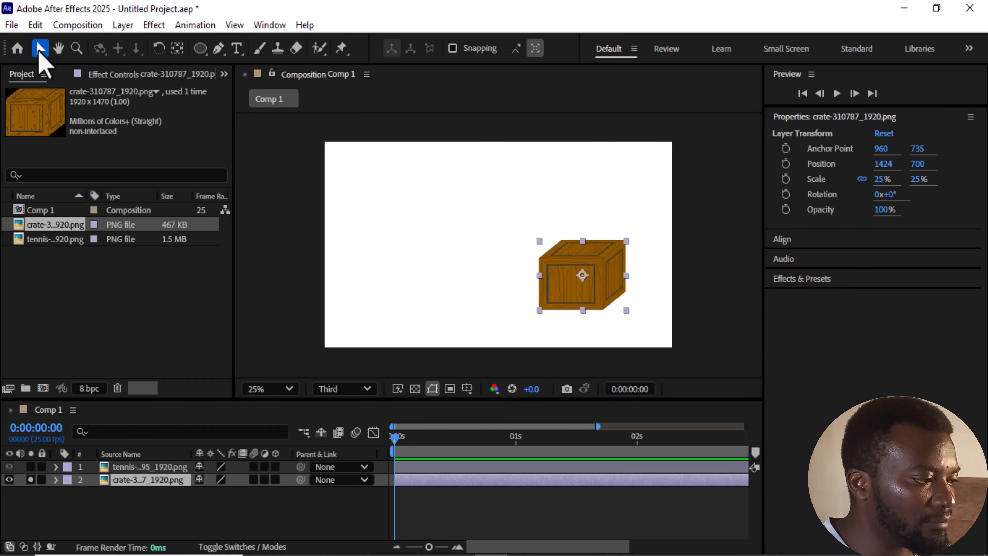
drag(569, 271, 589, 289)
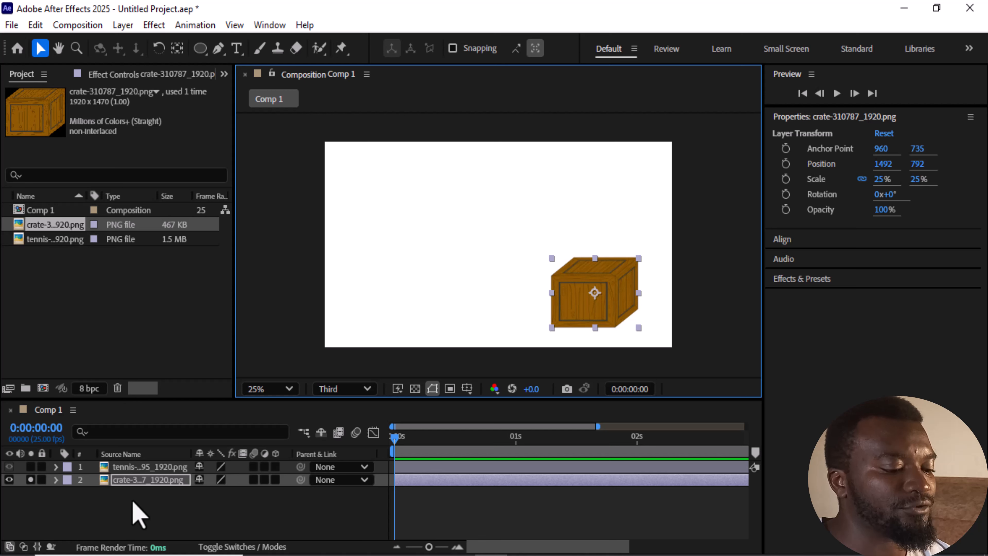
Keyframe the crate's Position at the start and at about 752, 568 at 0:00:00:18, and preview the movement
key(p)
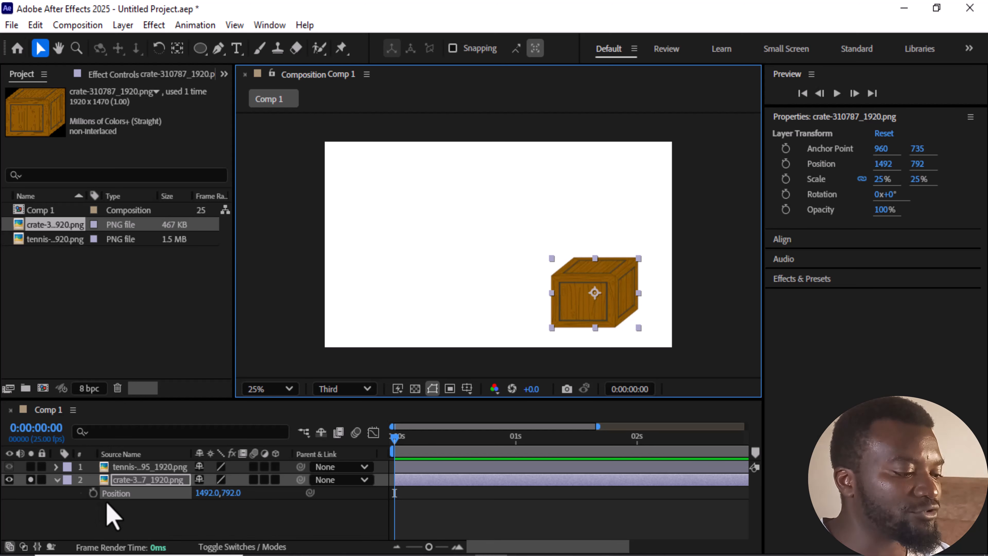
click(93, 493)
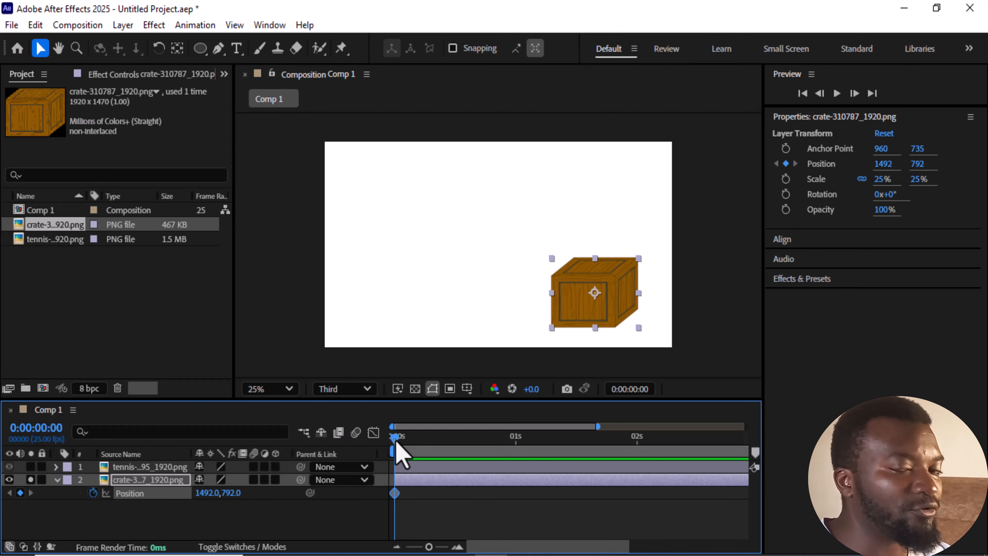
drag(396, 440, 483, 429)
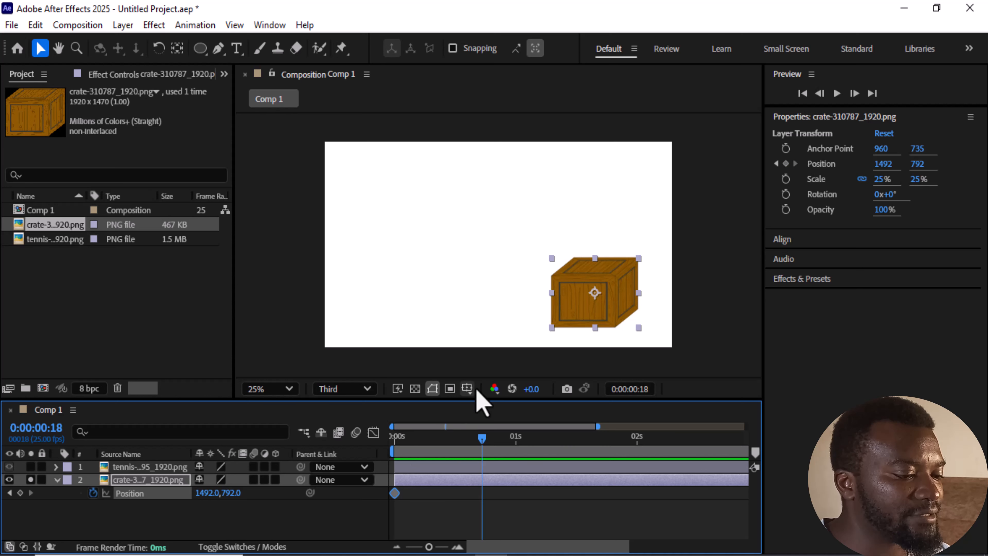
click(588, 287)
drag(588, 286, 465, 260)
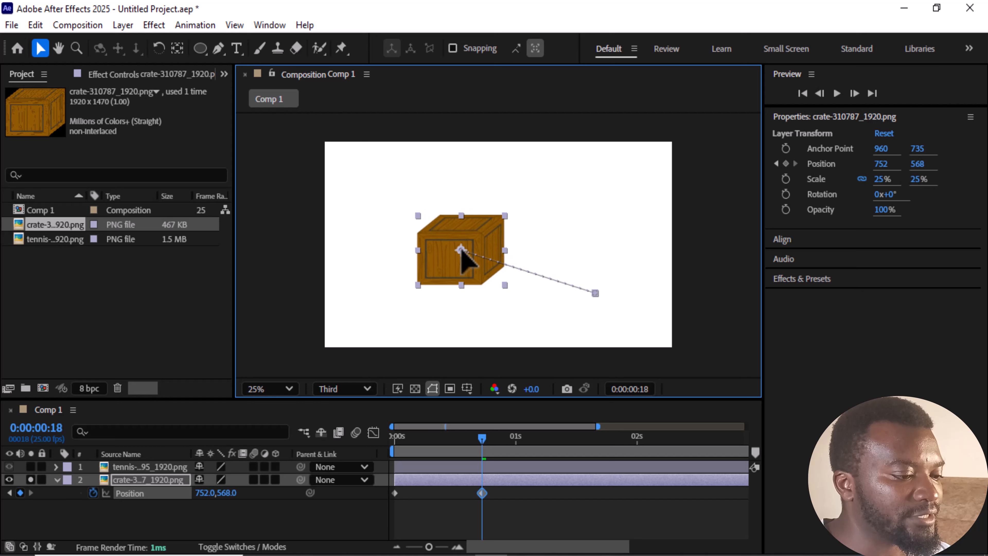
drag(487, 454, 388, 452)
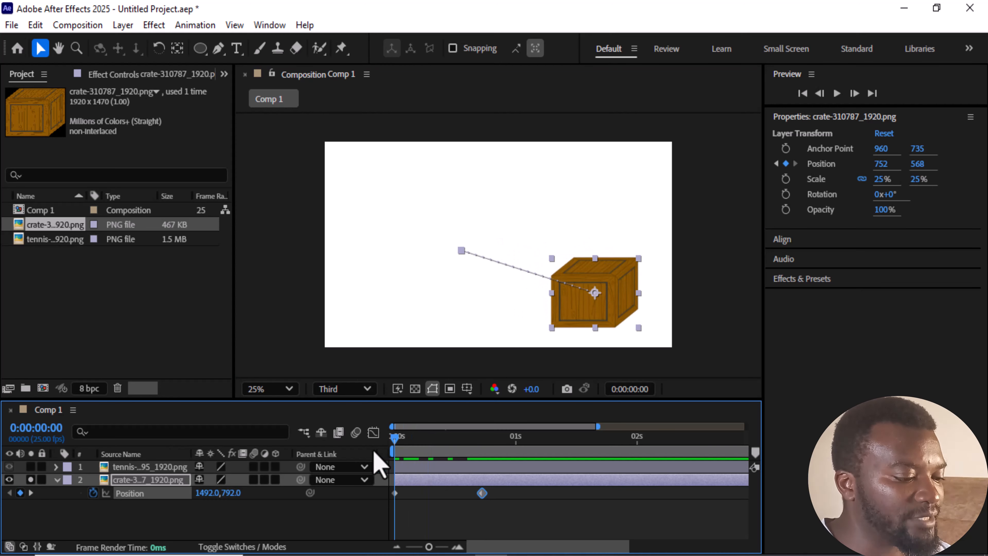
key(space)
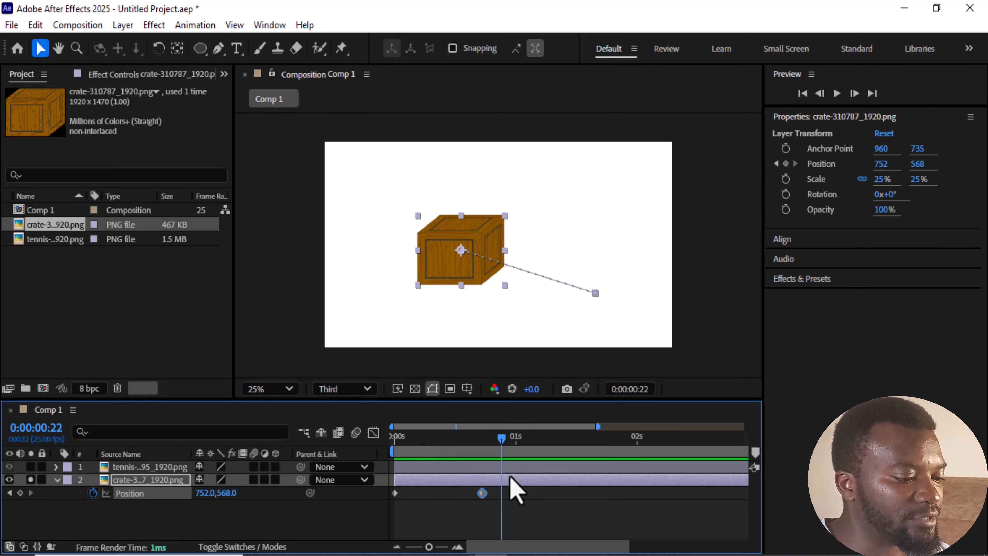
Add a crate Position keyframe at about 368, 904 at 0:00:01:00, then preview the motion and return to the first frame
drag(501, 441, 516, 439)
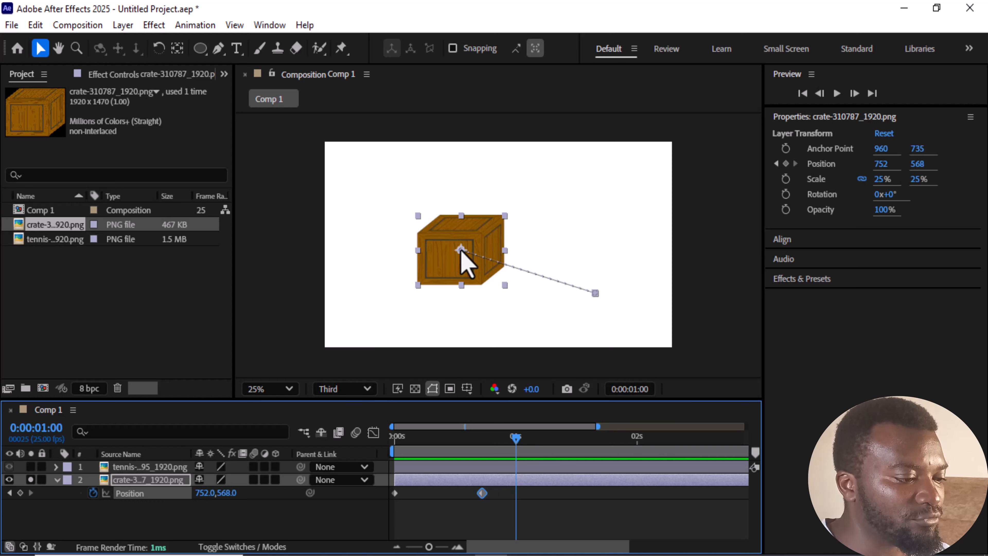
drag(461, 249, 391, 313)
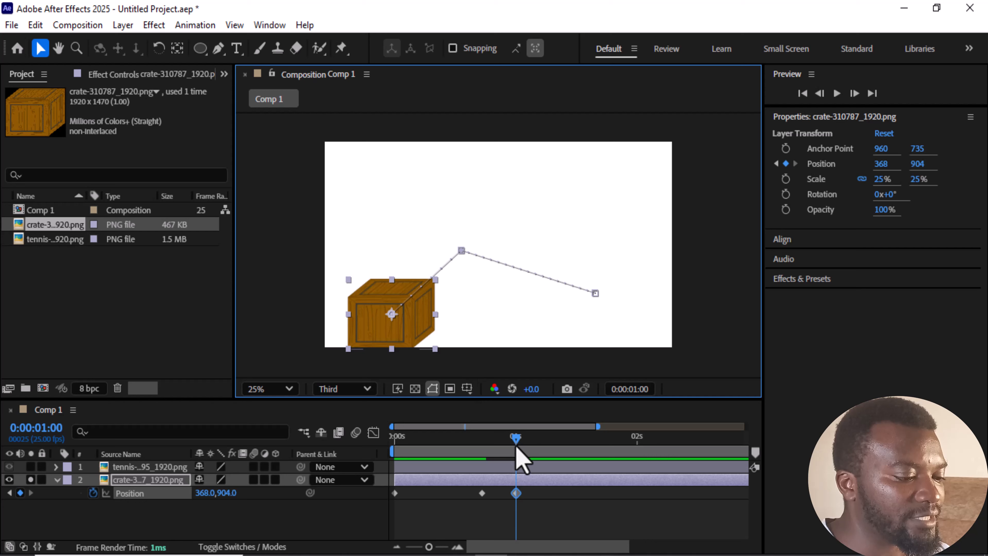
drag(515, 439, 361, 450)
key(space)
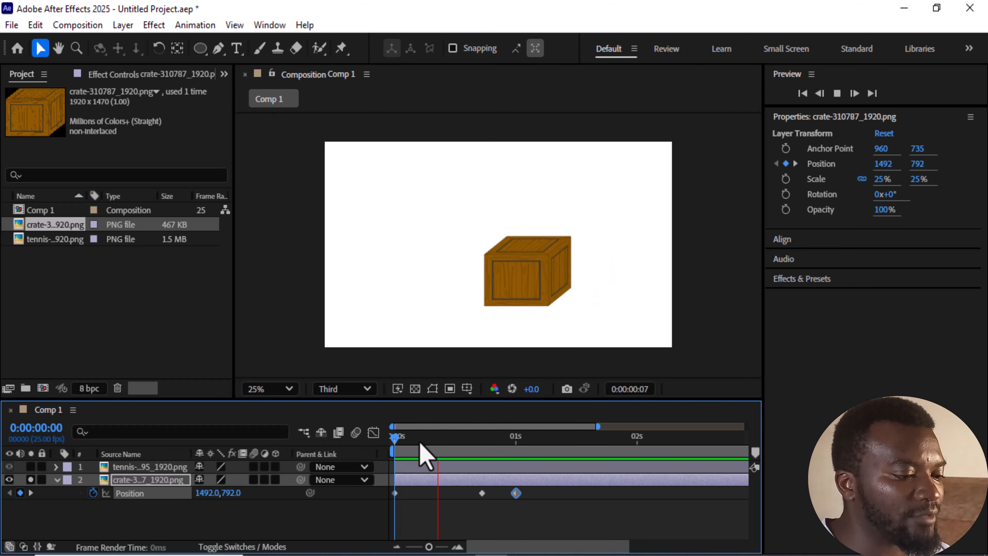
drag(432, 447, 372, 482)
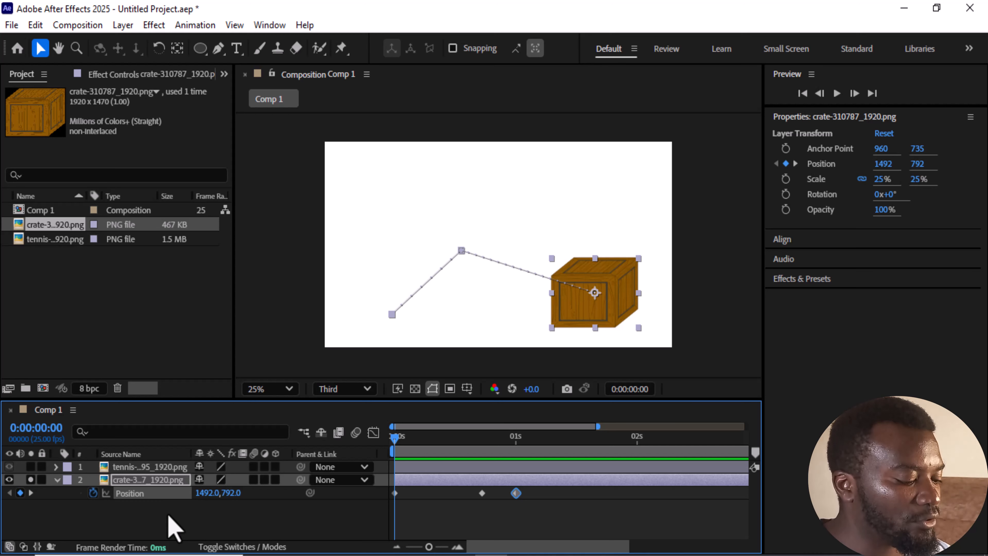
Keyframe the crate's Rotation at 0° at the start and about -87.3° at 0:00:00:18
key(shift+r)
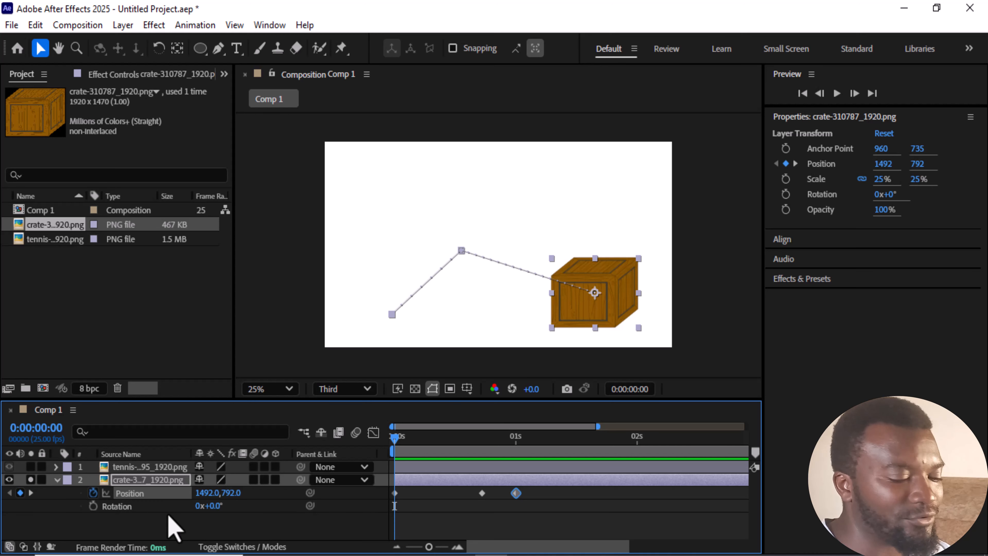
click(93, 506)
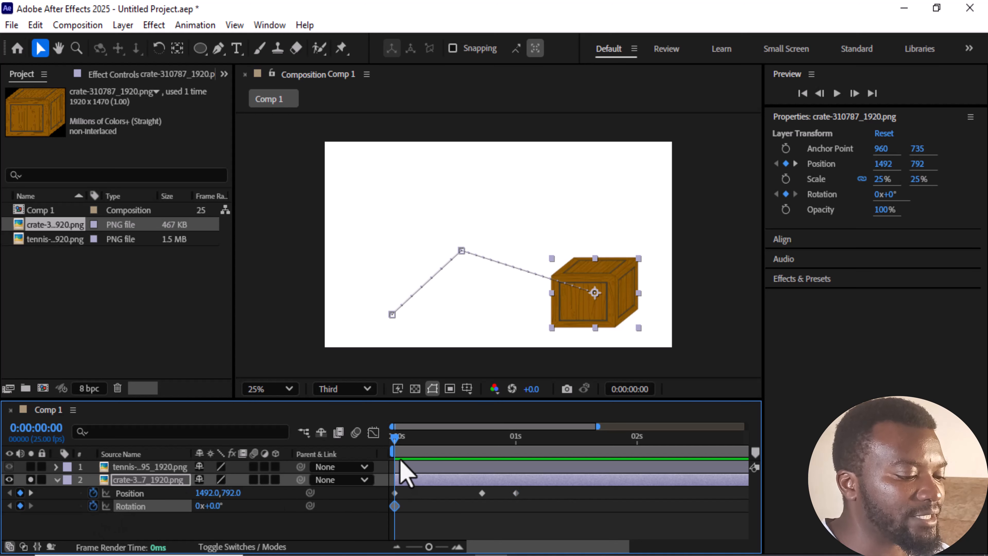
drag(394, 436, 481, 437)
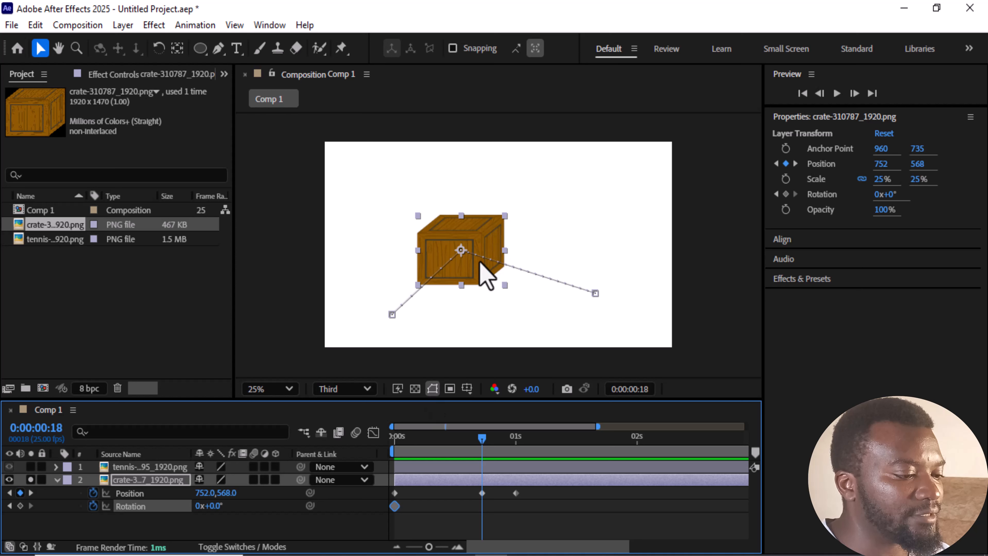
click(160, 50)
mouse_move(451, 249)
mouse_down()
mouse_move(467, 235)
mouse_move(452, 233)
mouse_up()
Play back the crate's combined position and rotation animation and return to 0:00:00:18
drag(480, 443, 392, 452)
key(space)
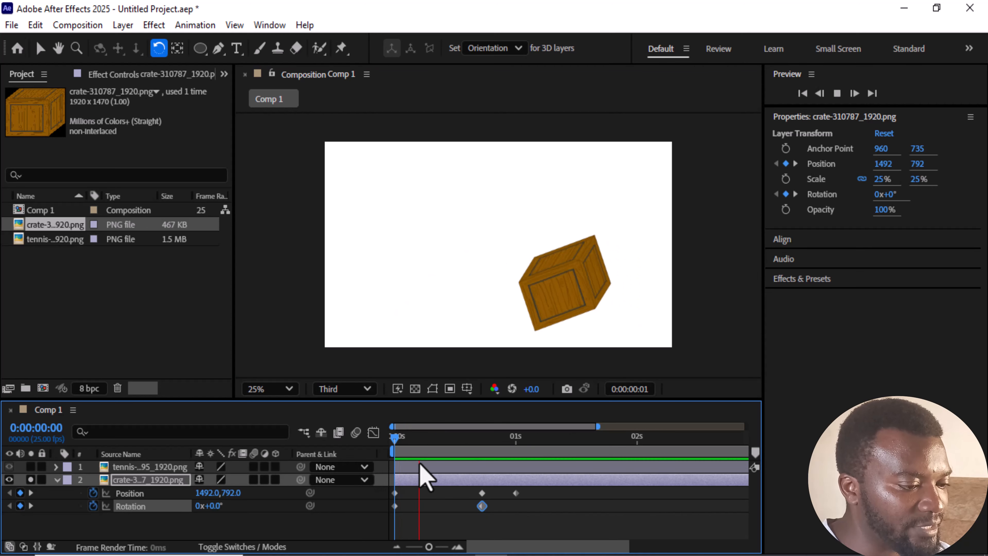
mouse_move(499, 447)
mouse_down()
mouse_move(468, 447)
mouse_move(481, 448)
mouse_move(470, 451)
mouse_move(487, 463)
mouse_move(482, 449)
mouse_up()
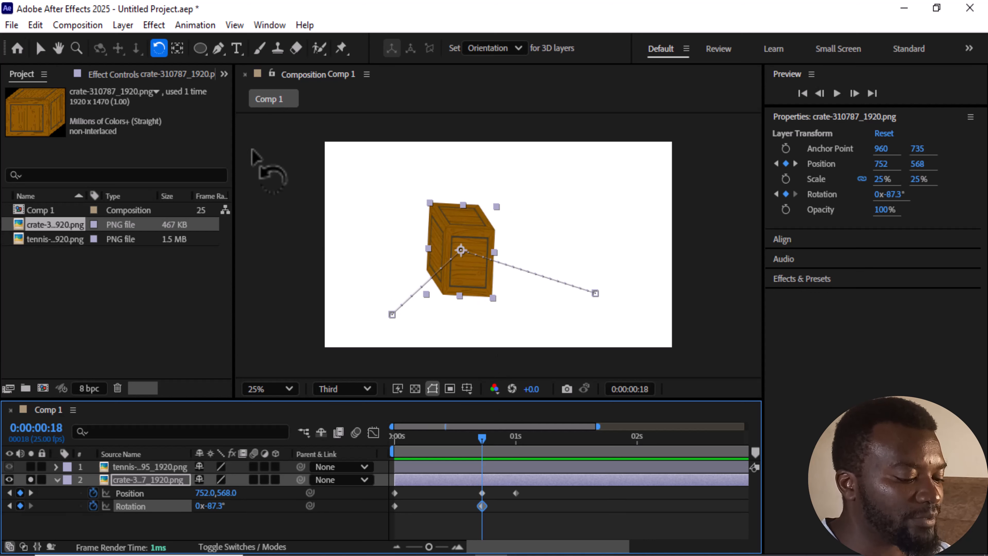
Move the crate's anchor point with the Pan Behind tool to its lower-right corner as displayed, about 94, 1400
key(y)
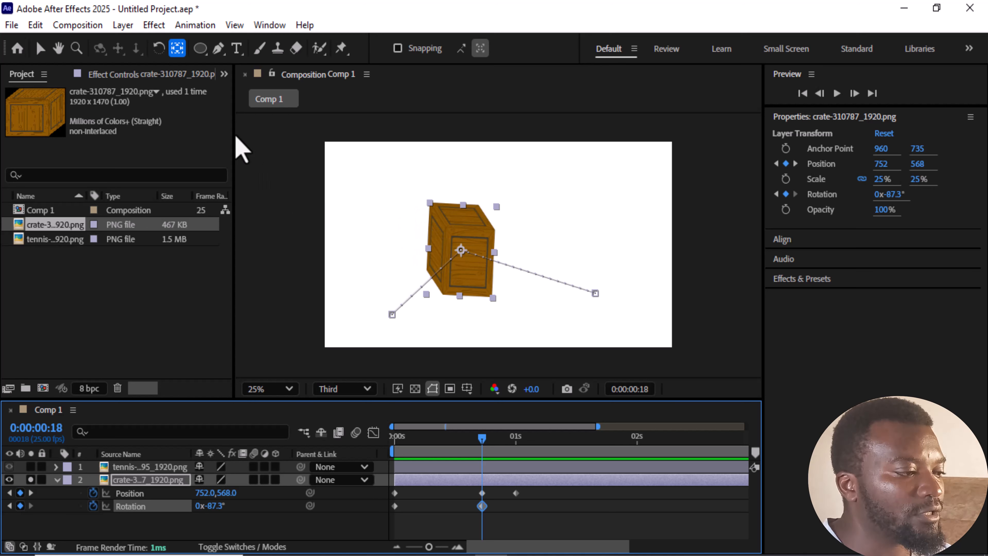
click(461, 251)
drag(460, 251, 496, 303)
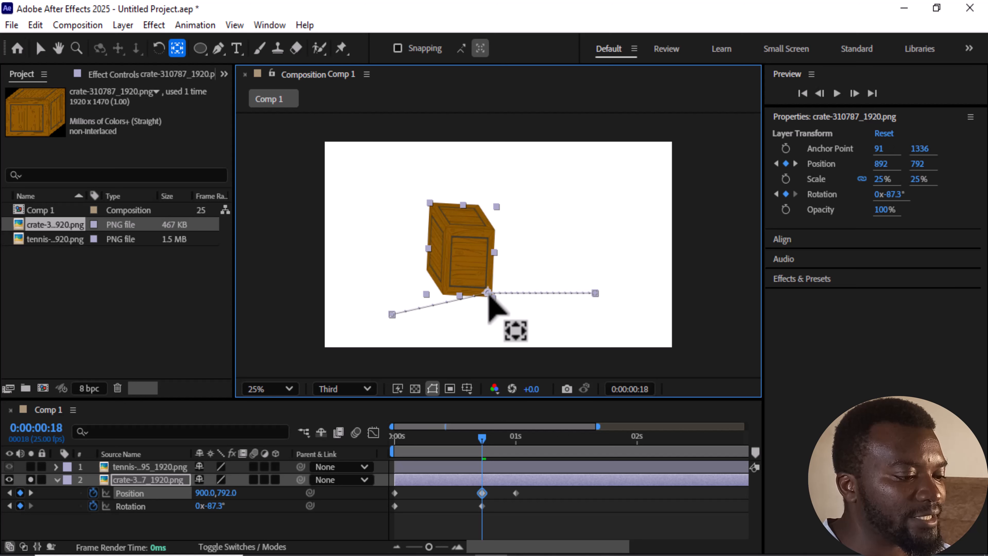
Preview the crate's rotation around its new anchor point from the start and return to 0:00:00:18
drag(484, 444, 394, 464)
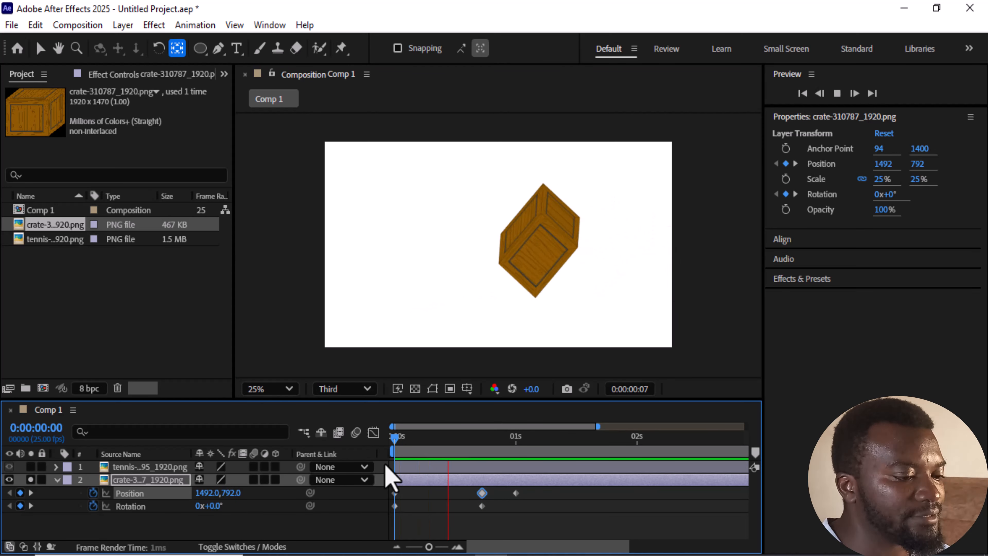
key(space)
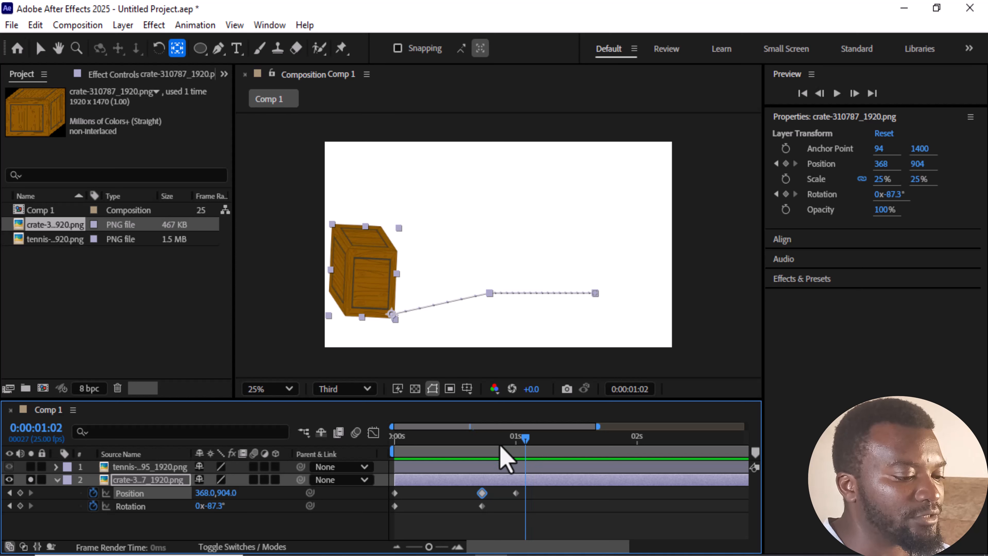
click(481, 451)
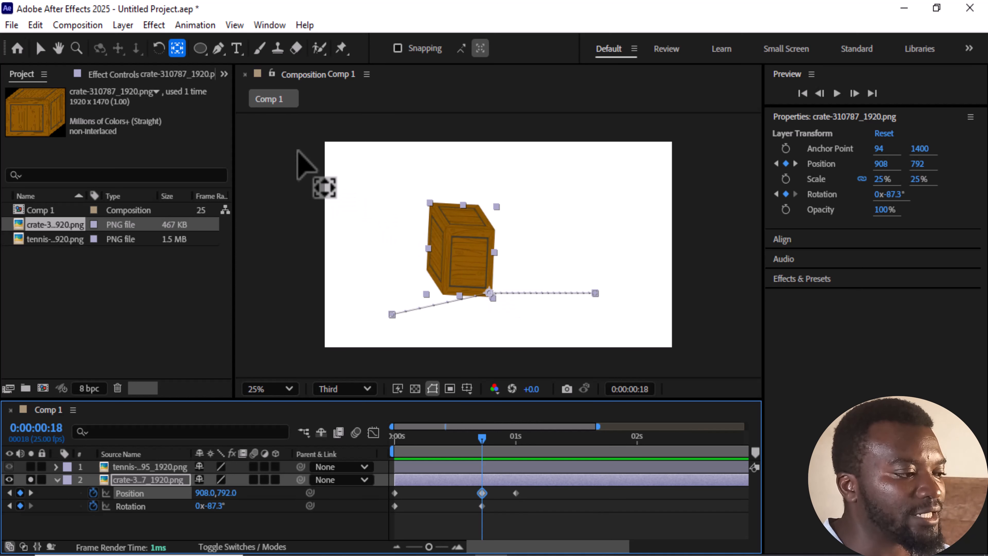
Move the crate's anchor point with the Pan Behind tool to its upper-left corner as displayed, about 1826.8, 86, and return to the start
click(178, 51)
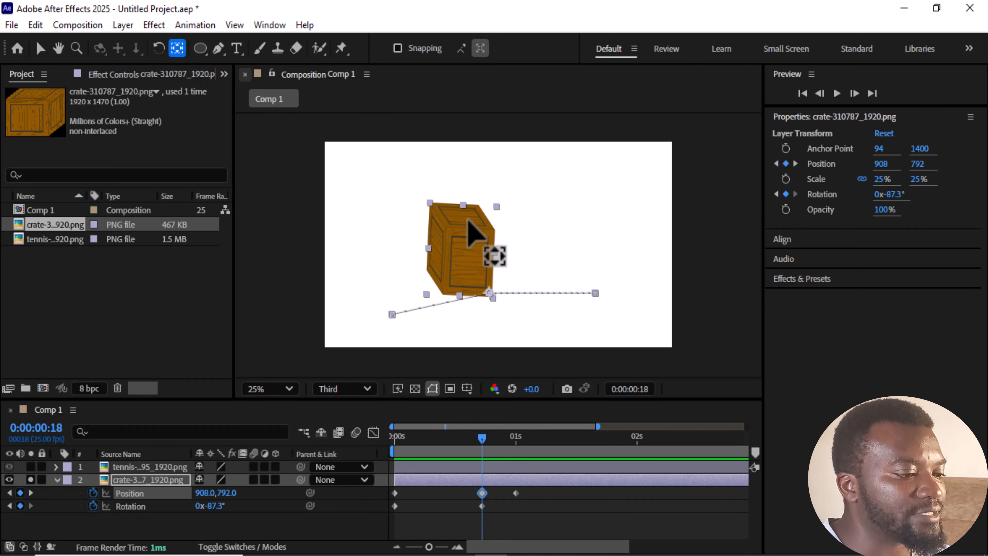
drag(490, 292, 431, 207)
drag(479, 442, 357, 466)
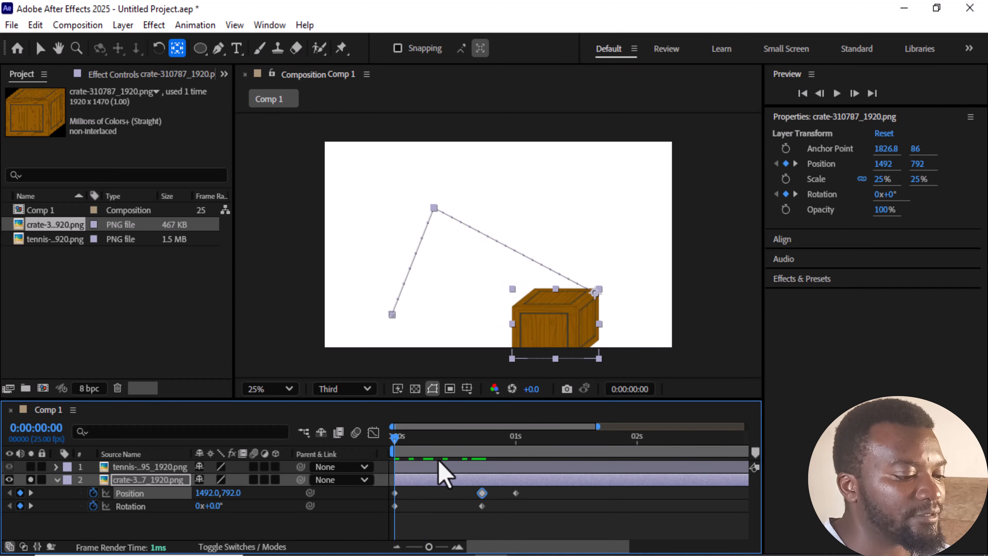
Play back the crate's rotation around the moved anchor point, check the frame at 0:00:01:00 and return to the start
key(space)
key(space)
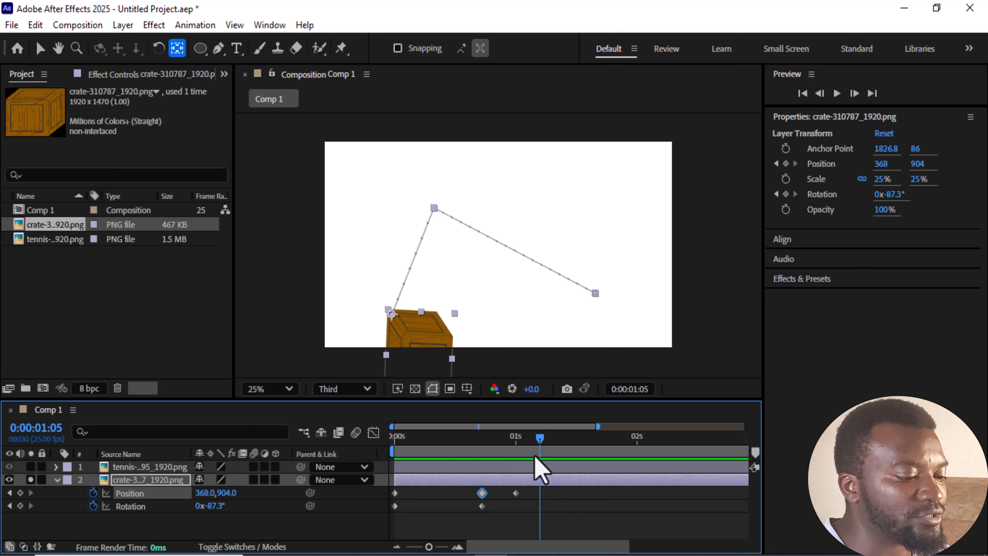
drag(545, 444, 518, 438)
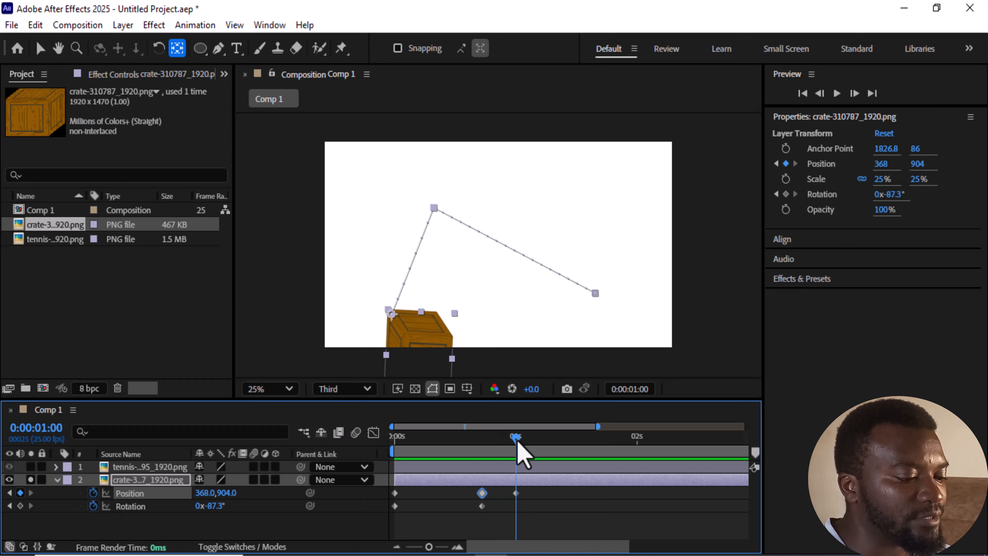
drag(518, 443, 389, 465)
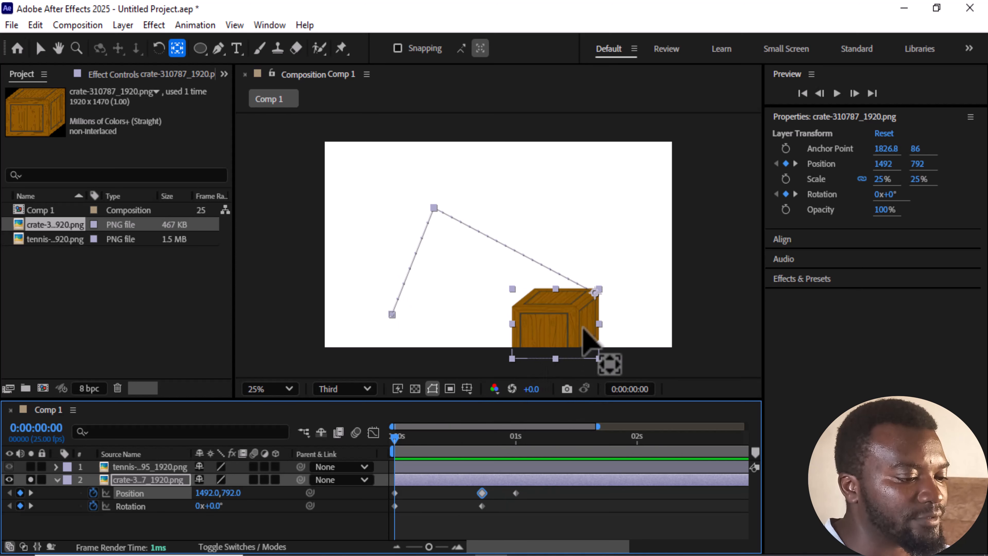
Move the crate's anchor point near its lower-left corner, about 114.8, 1158, and keyframe its Rotation at about 5.7° at 0:00:00:24
drag(592, 295, 509, 351)
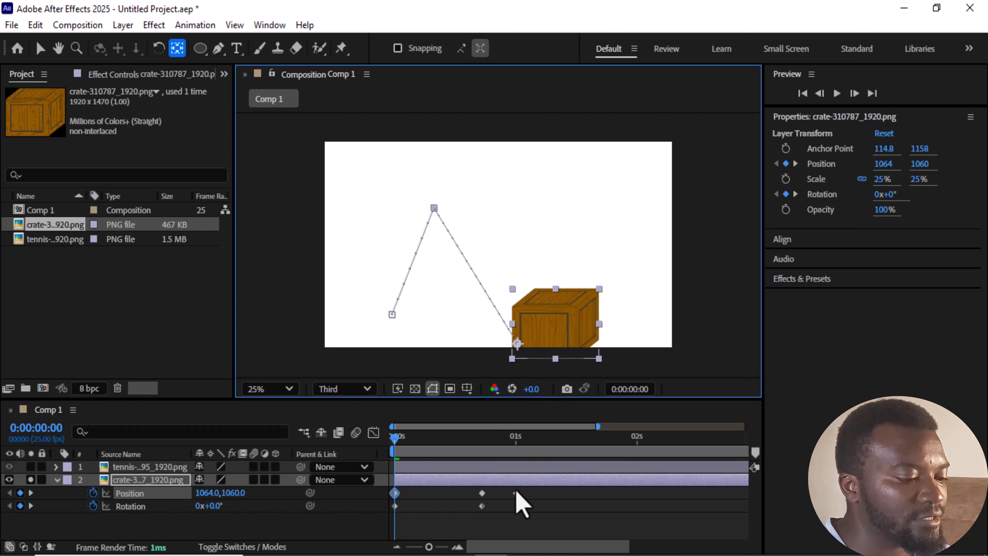
drag(398, 449, 511, 453)
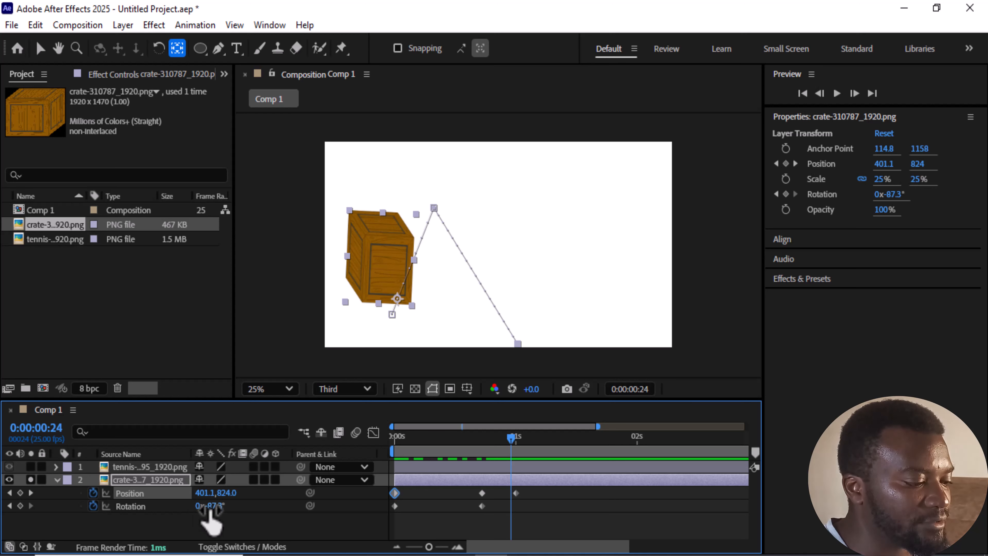
drag(210, 505, 299, 536)
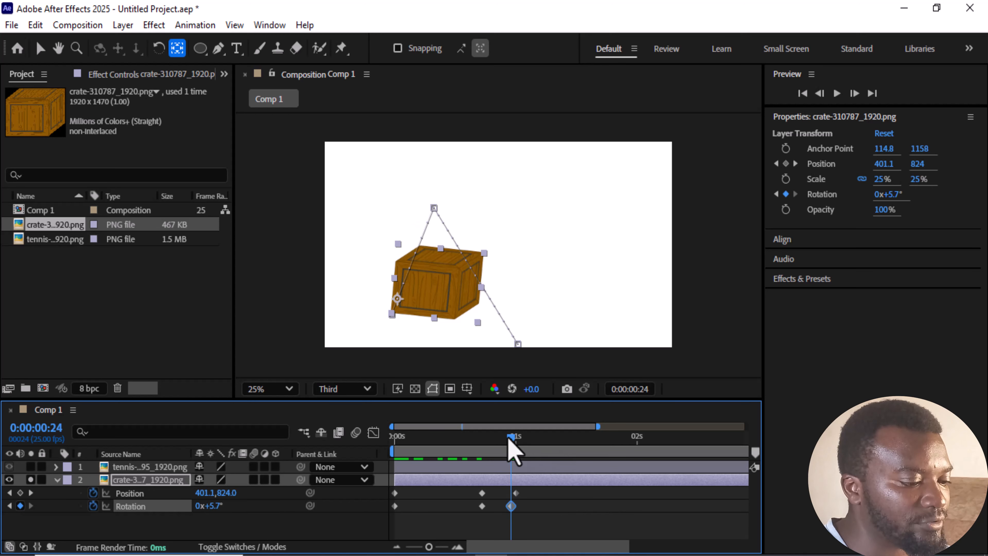
Preview the crate's animation with the added rotation keyframe from the start and return to 0:00:00:00
drag(506, 441, 298, 452)
key(space)
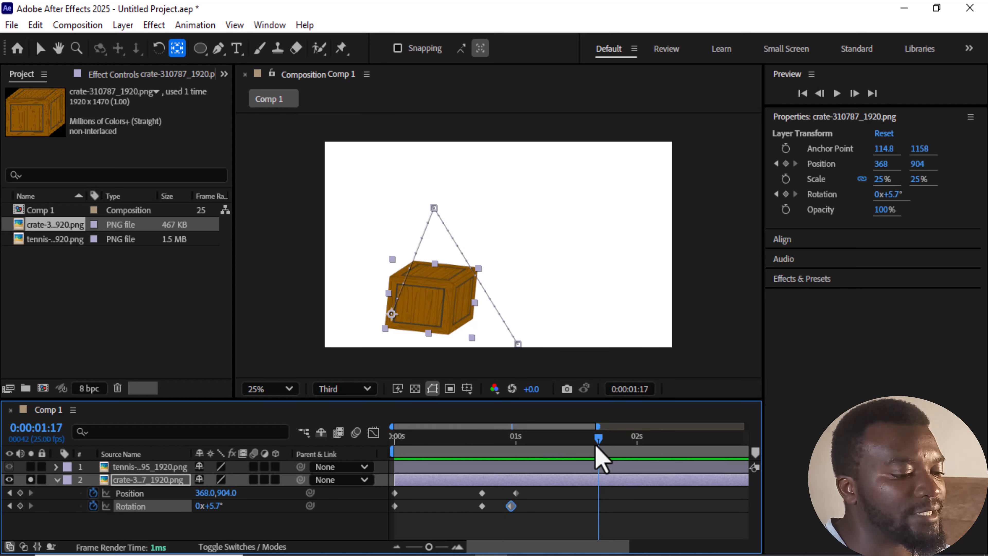
drag(596, 446, 352, 473)
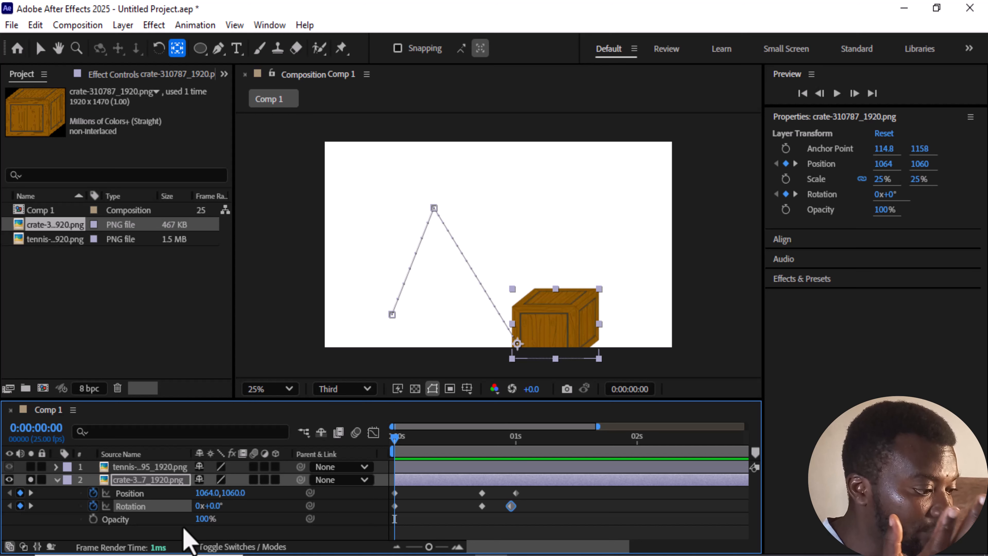
Reveal the crate's Anchor Point property and unsolo its layer to preview it together with the tennis ball
key(shift+a)
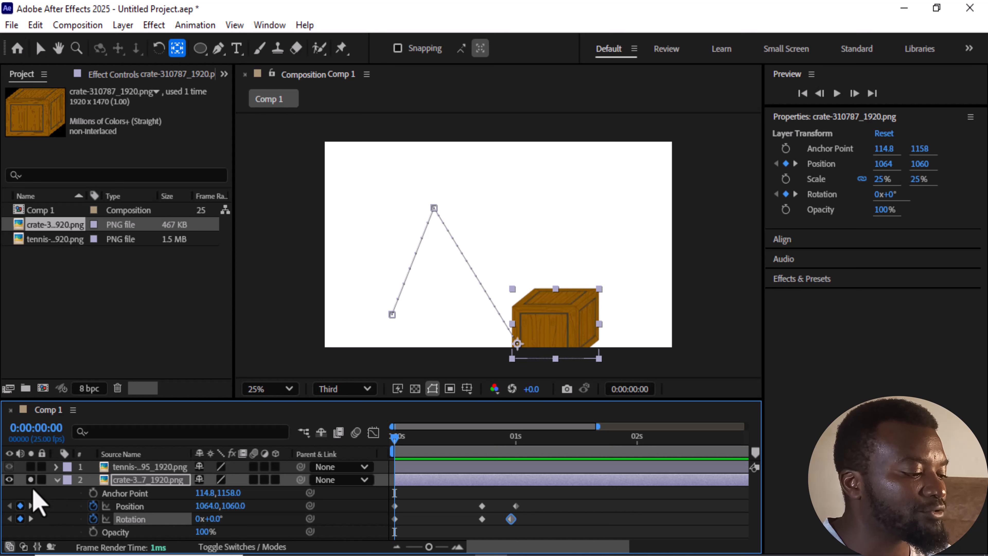
click(31, 479)
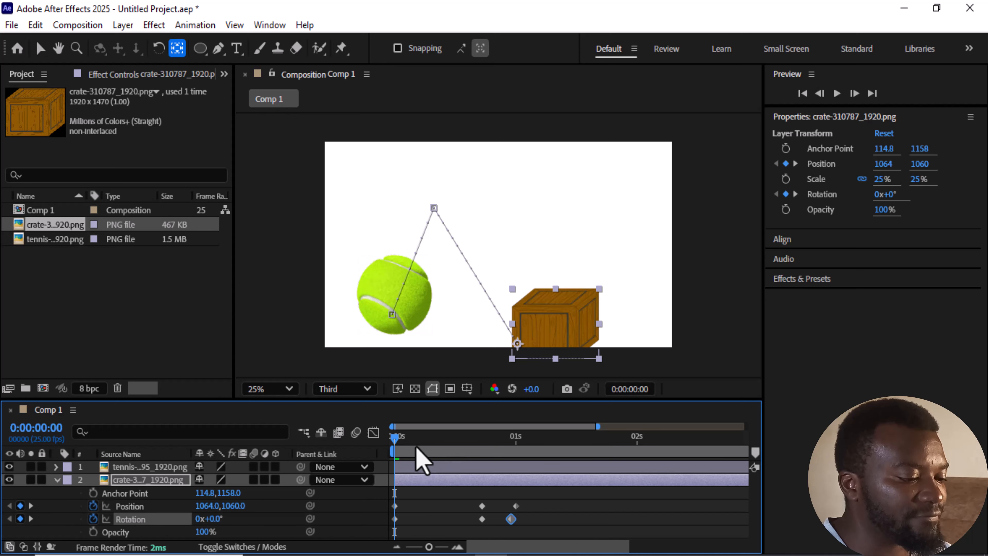
drag(408, 440, 355, 467)
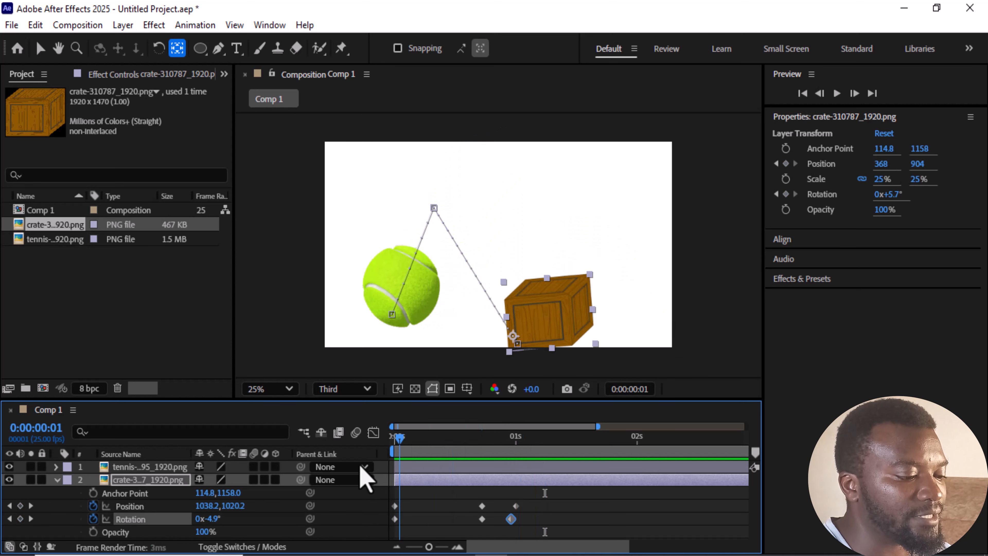
Reveal the tennis ball's keyframes and stagger the final ones around 0:00:01:00, moving Position, Scale and Opacity later and Rotation earlier
click(55, 480)
click(126, 470)
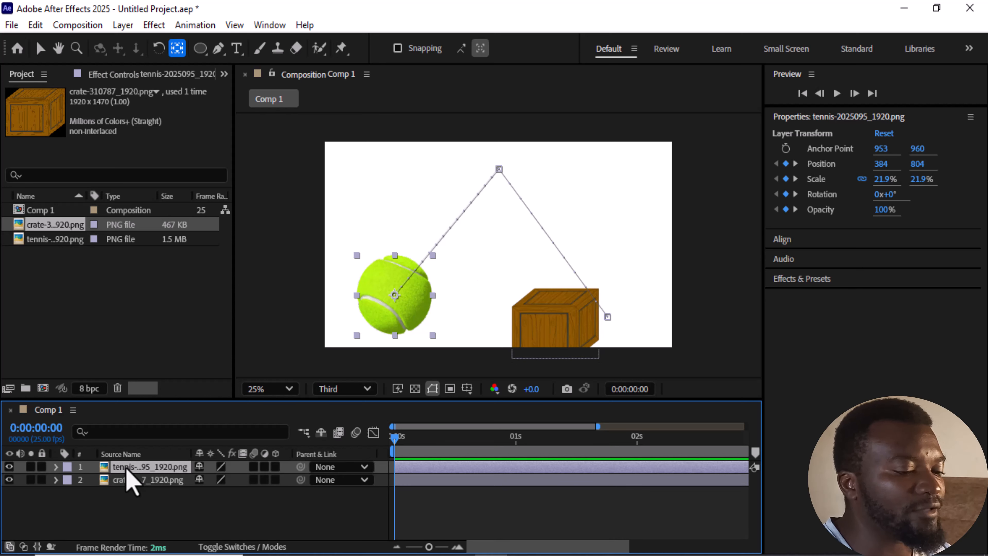
key(u)
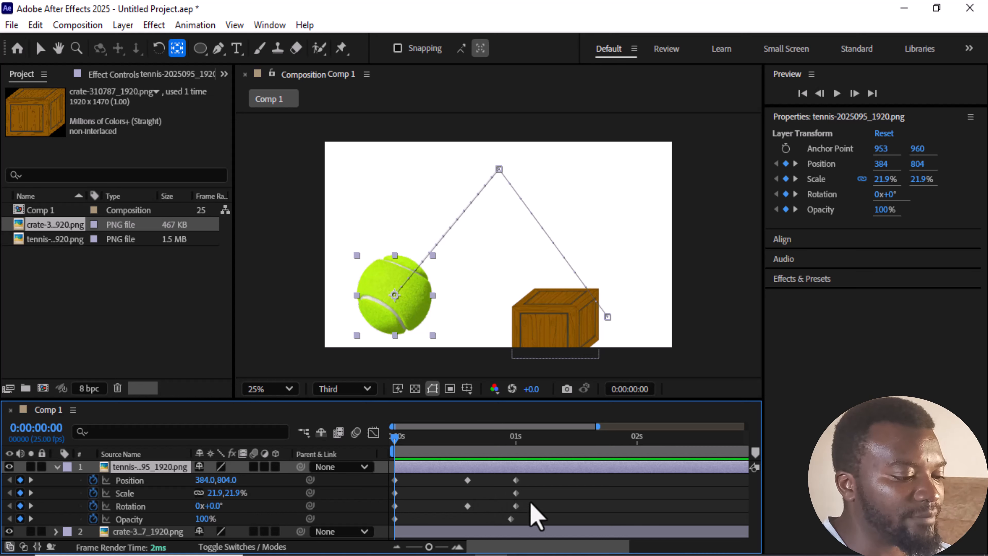
drag(510, 519, 521, 481)
click(516, 505)
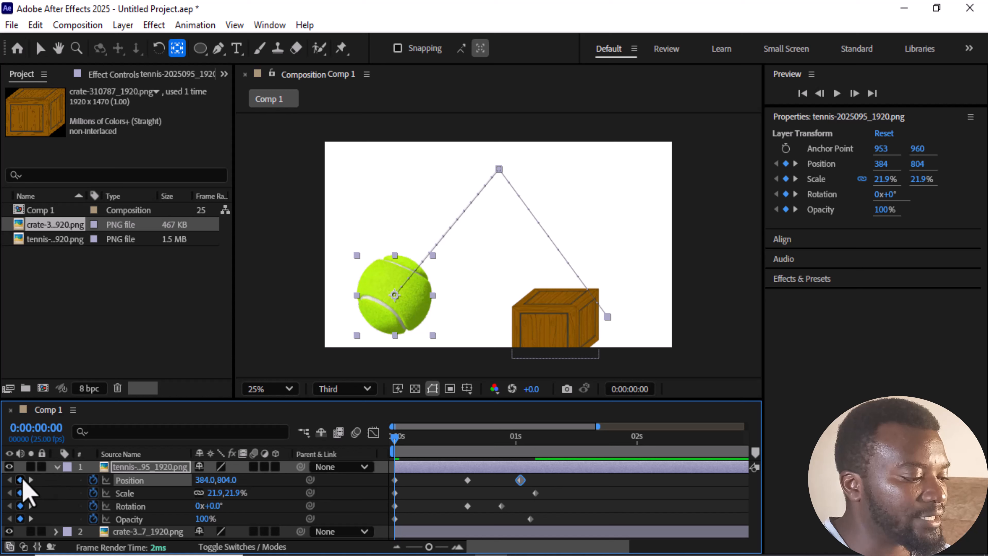
Collapse the tennis ball layer and play back the ball and crate animations together from the start
click(57, 466)
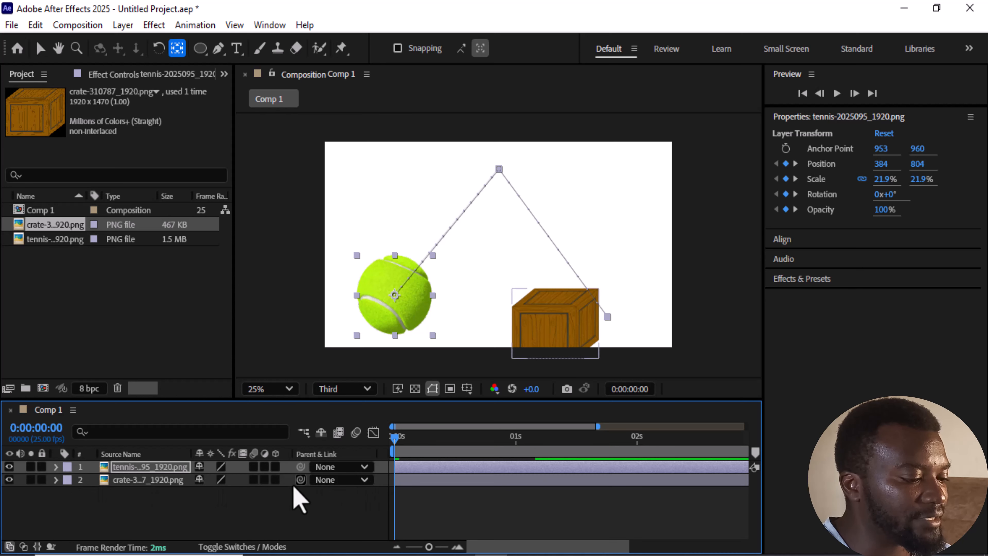
key(space)
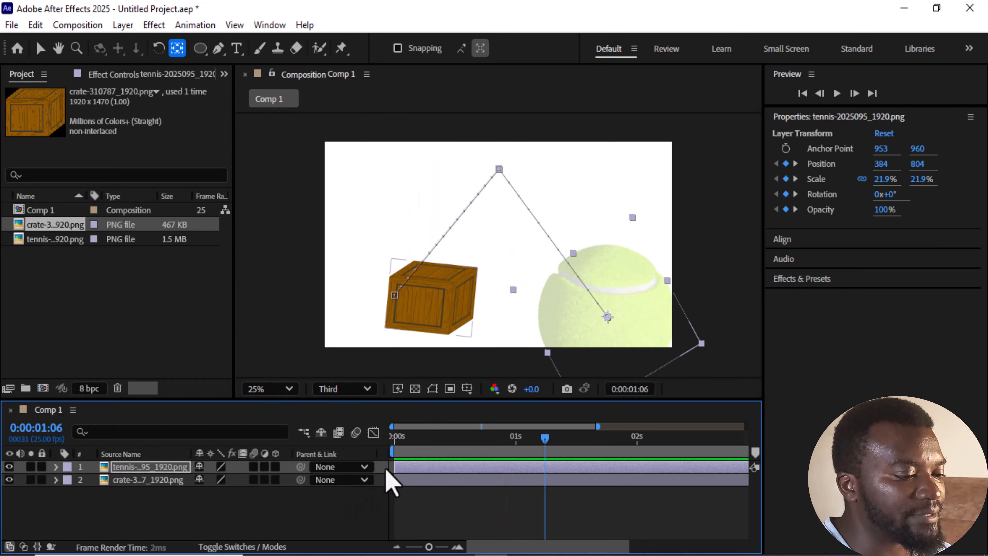